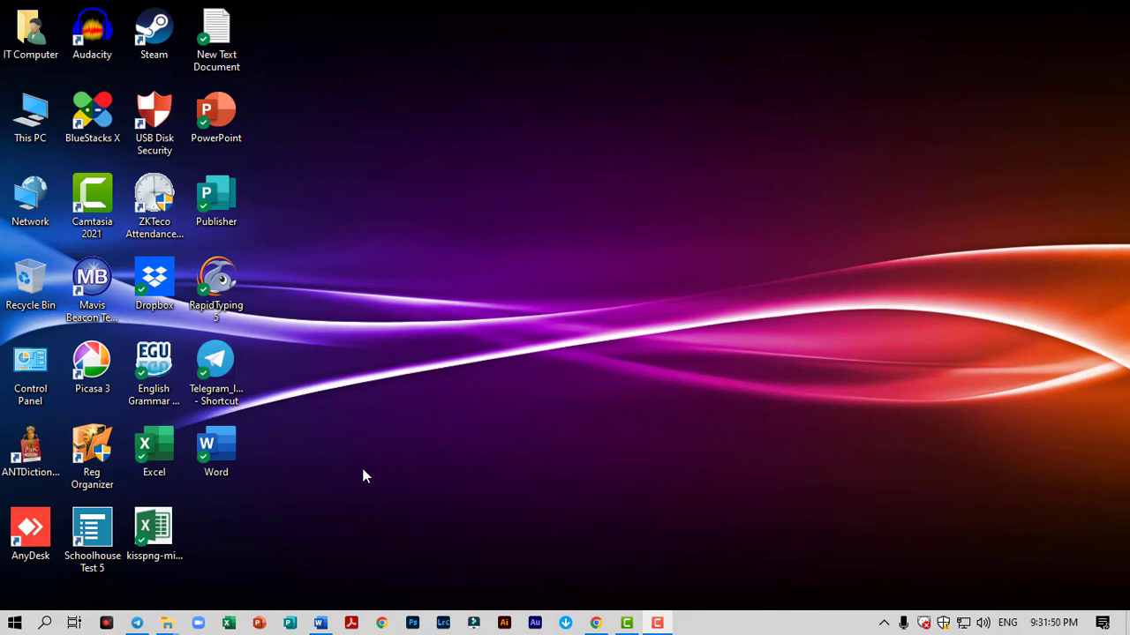
- Select the Word desktop shortcut and bring up its right-click menu
left_click(223, 452)
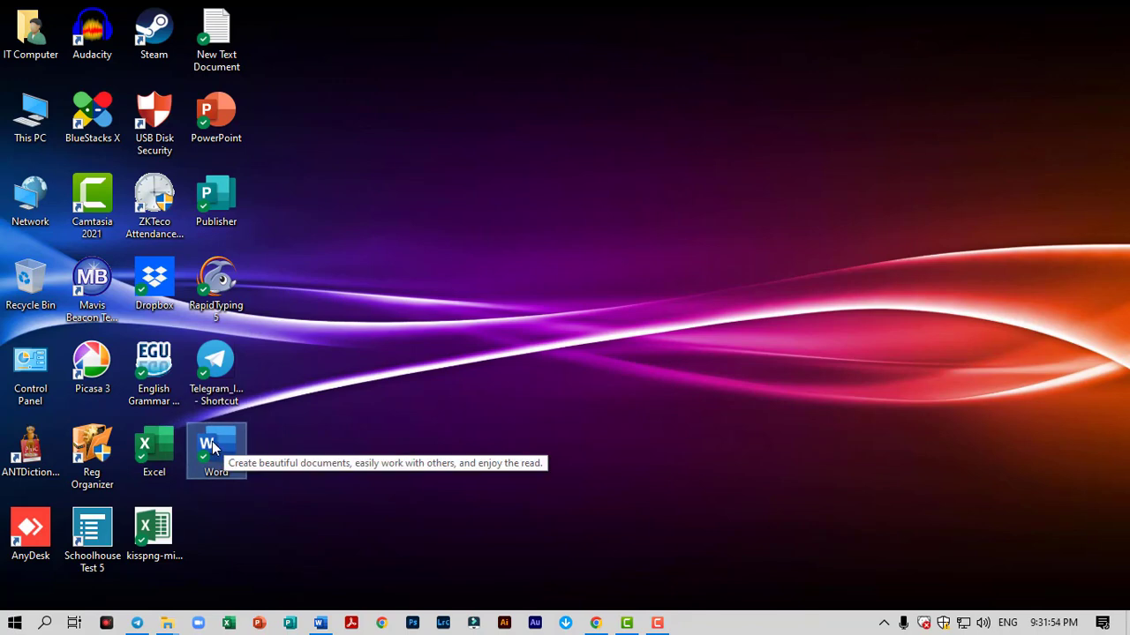
right_click(212, 442)
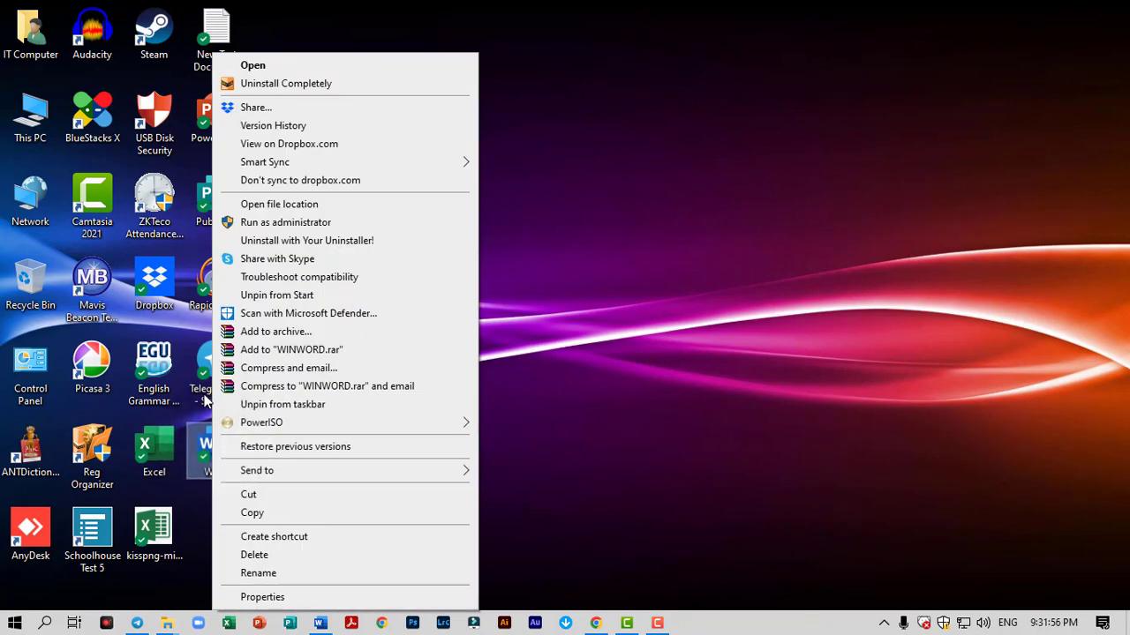
- Launch Word, create a blank document, and maximize the window
left_click(274, 63)
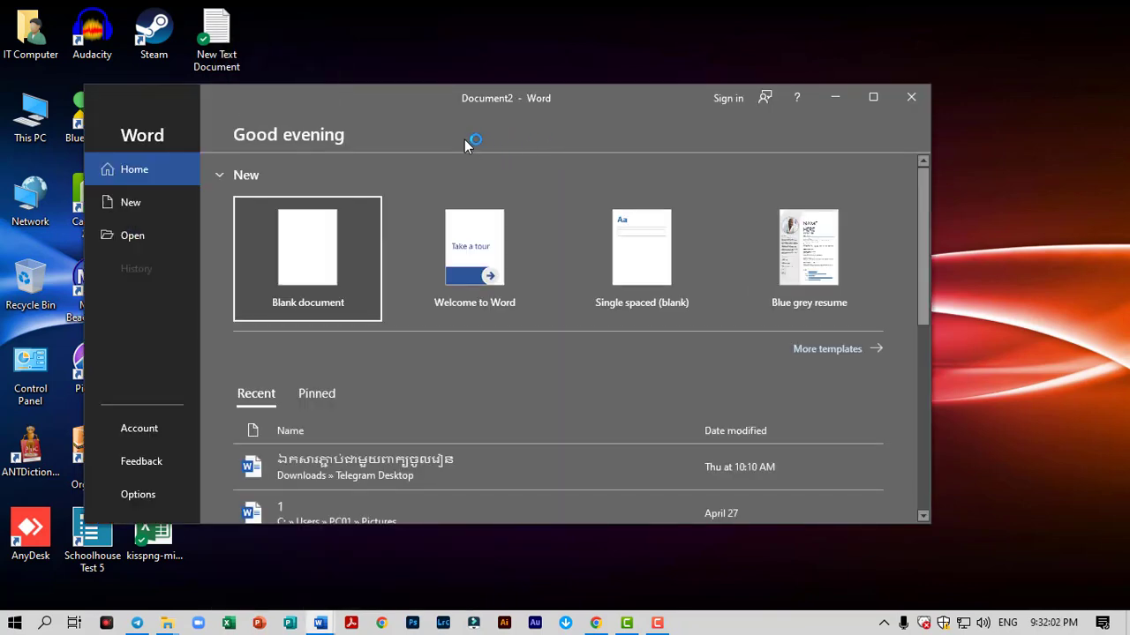
left_click(314, 256)
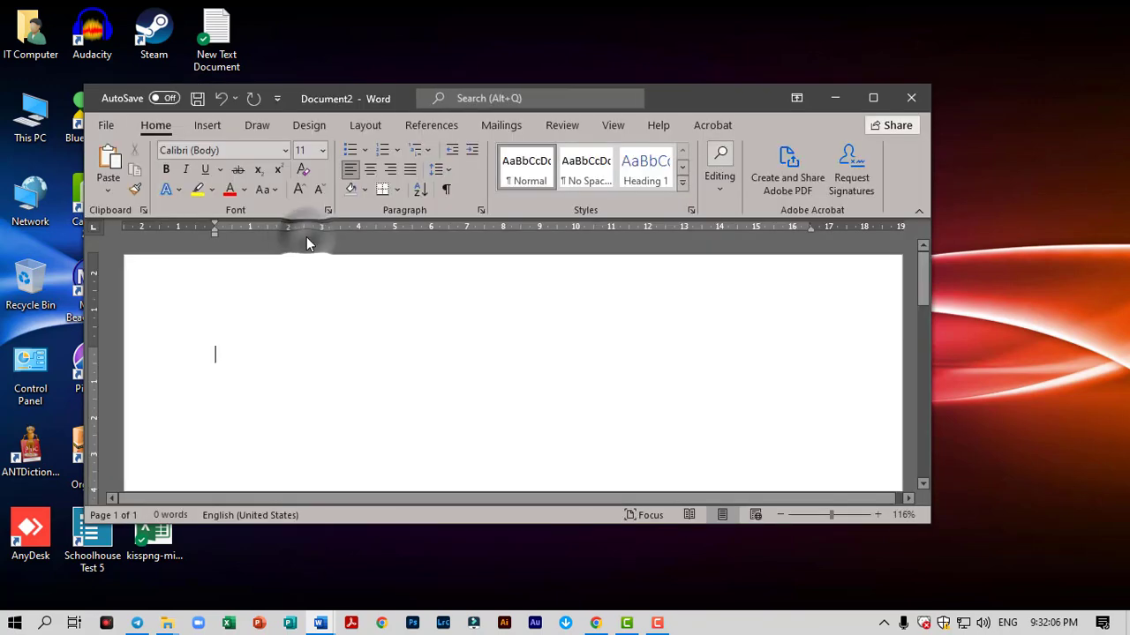
left_click(871, 98)
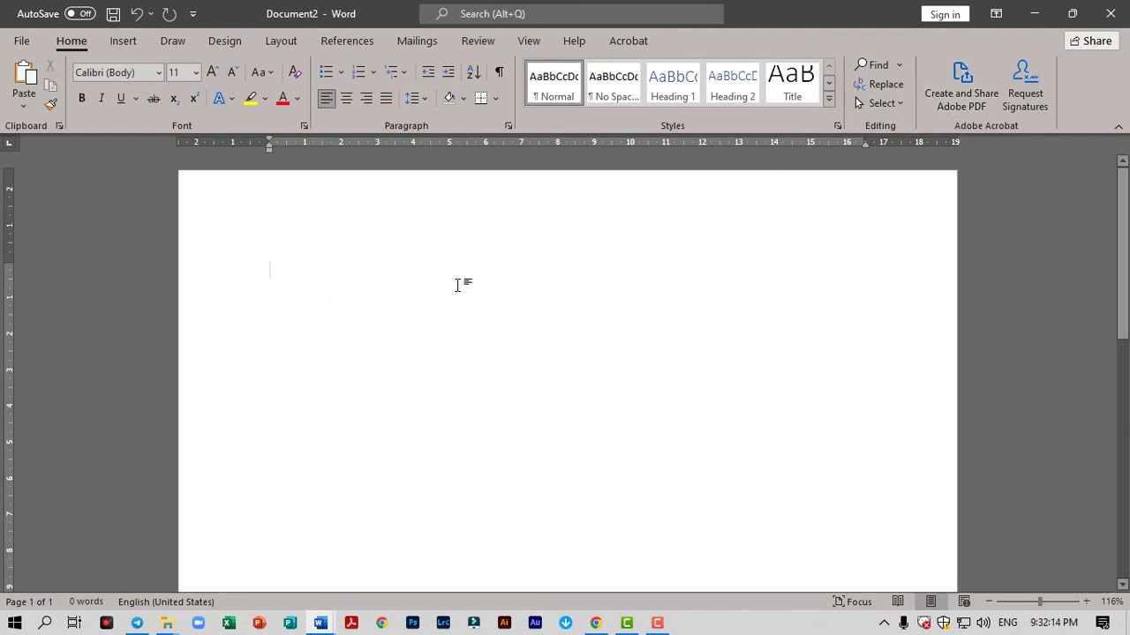
- Bring Document1 with the Khmer 181,035 km2 sentence to the front and show Layout settings
mouse_move(319, 623)
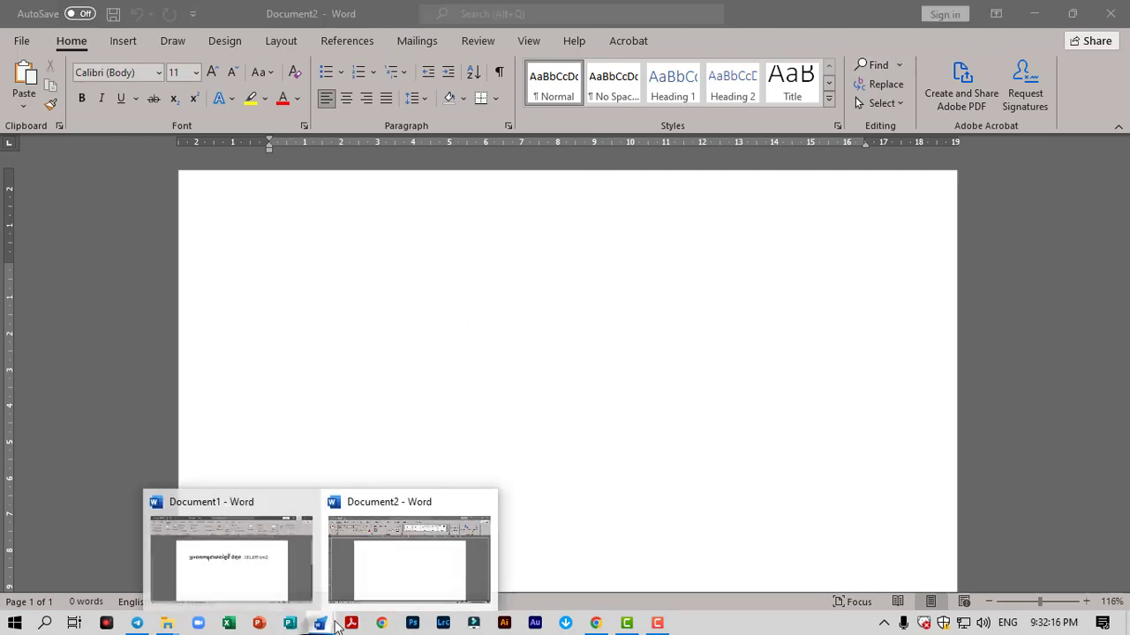
left_click(263, 571)
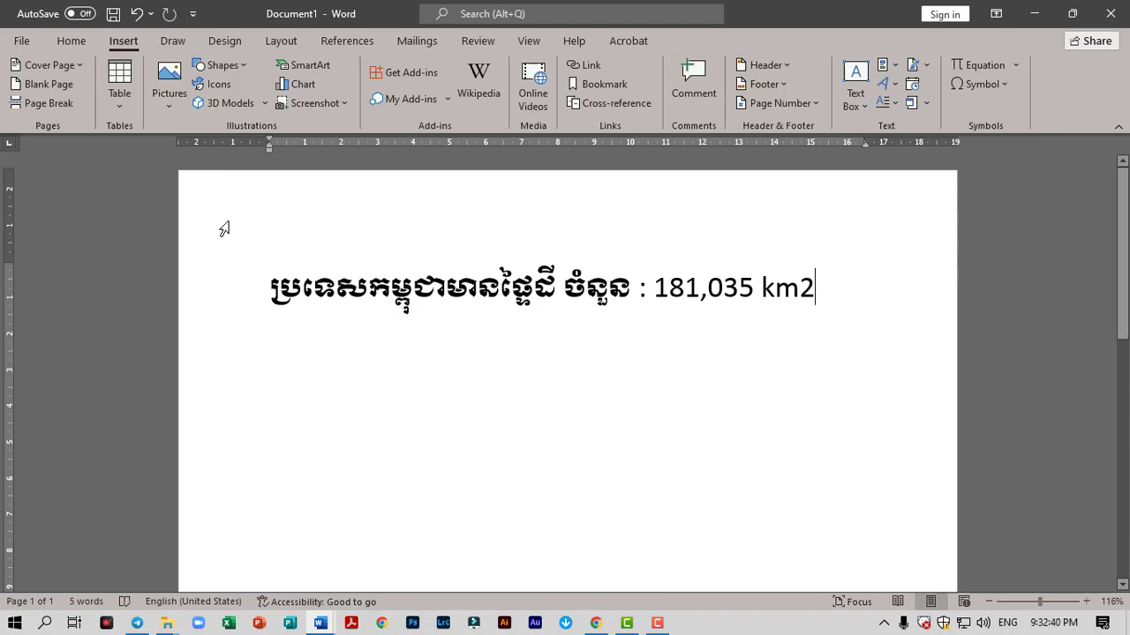
left_click(282, 40)
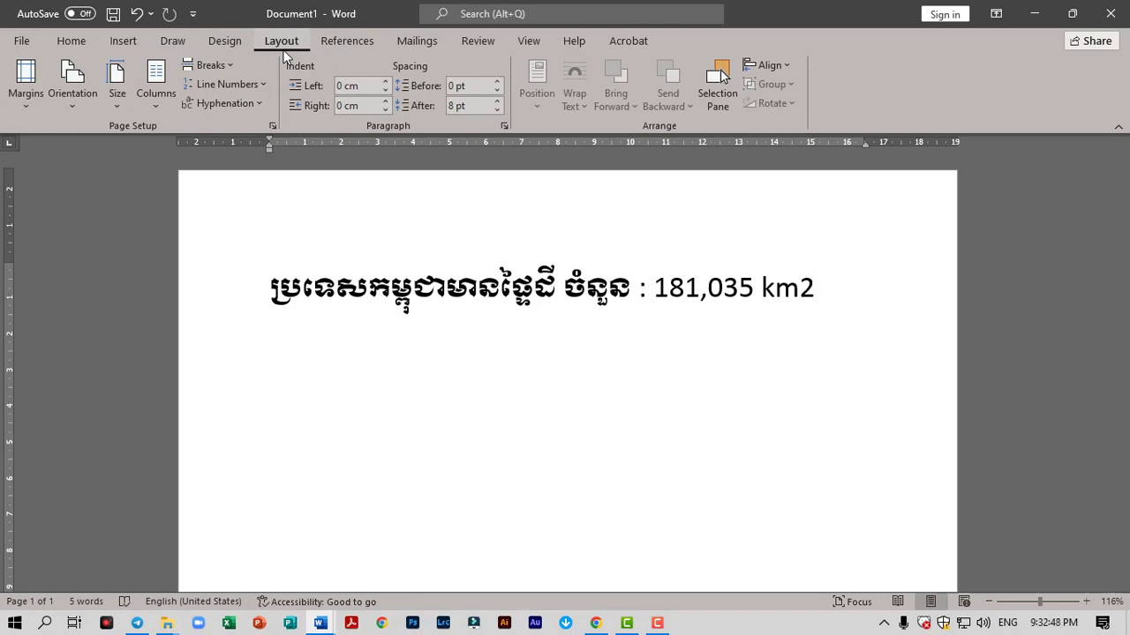
- Change Document1's paper size to A4 (21 cm x 29.7 cm) and check the reflowed page
left_click(118, 108)
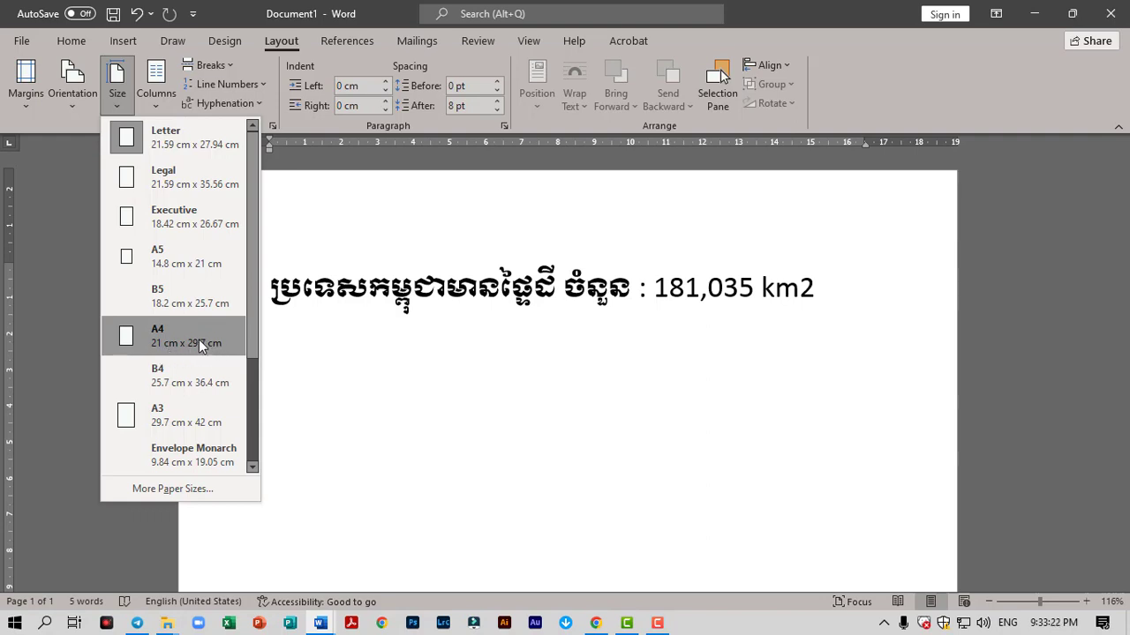
left_click(179, 334)
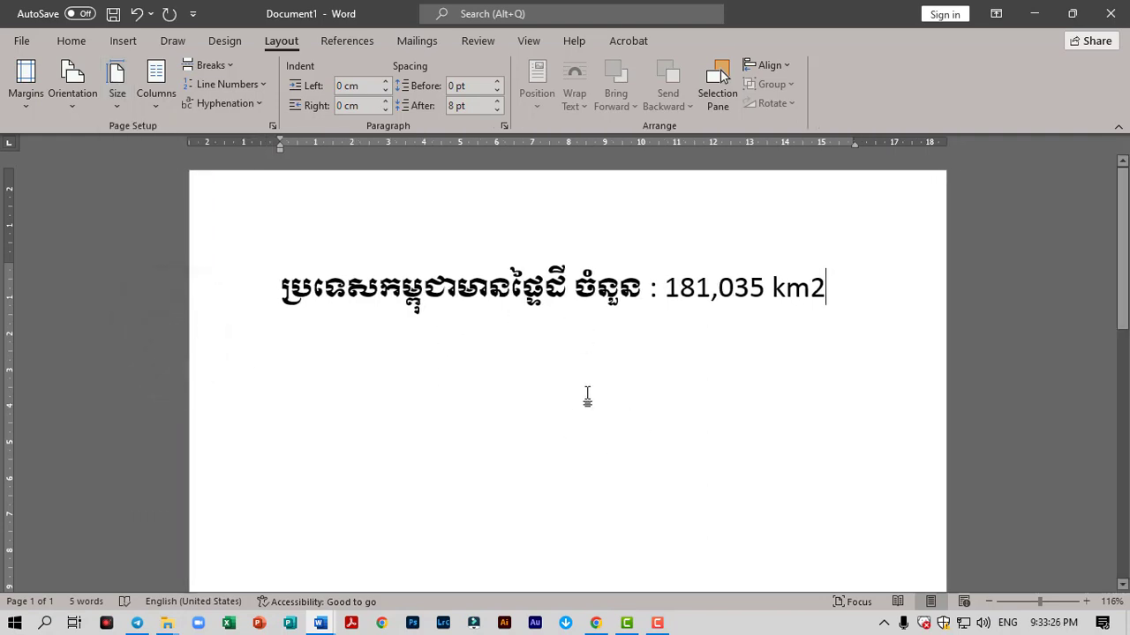
scroll(618, 404, "down", 5)
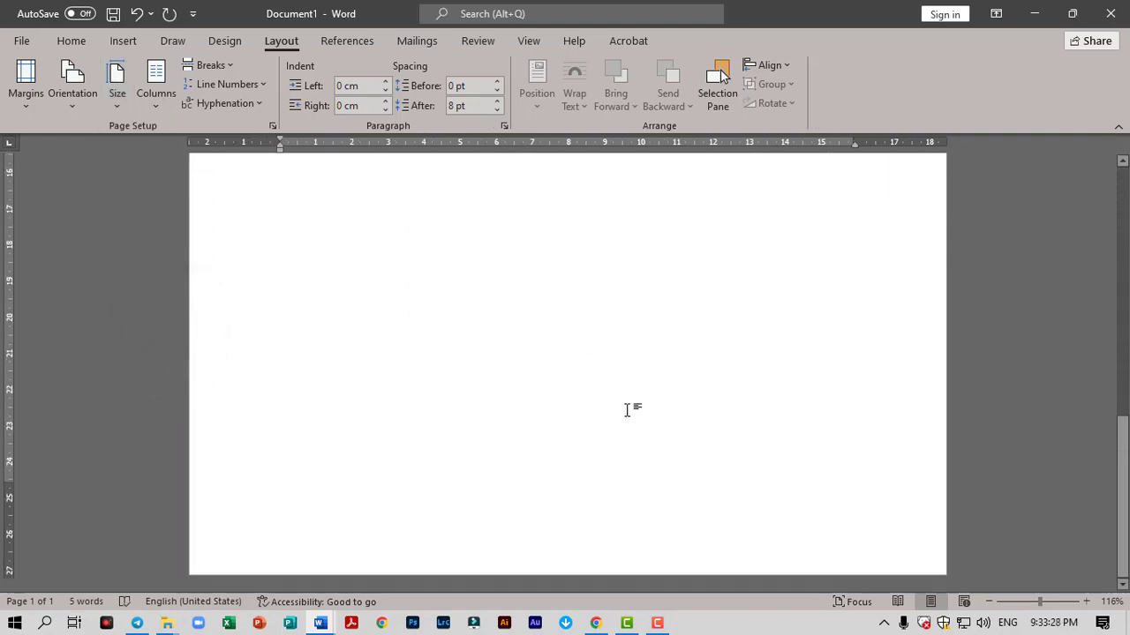
scroll(627, 410, "up", 3)
scroll(749, 465, "up", 5)
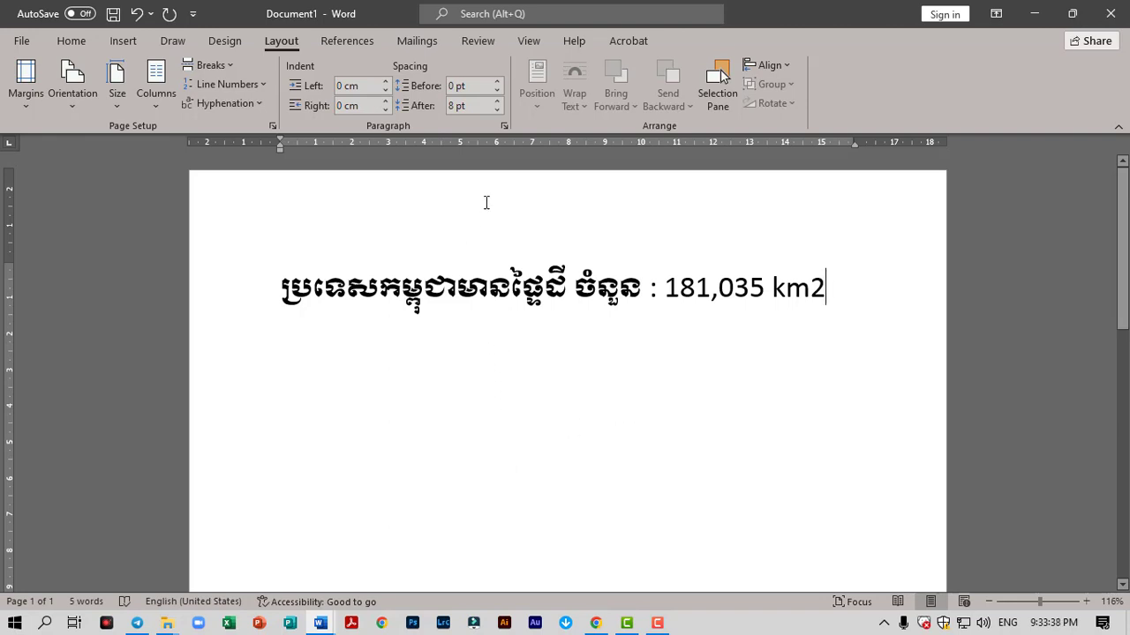
- Turn the rulers off and back on from the View tab
left_click(526, 43)
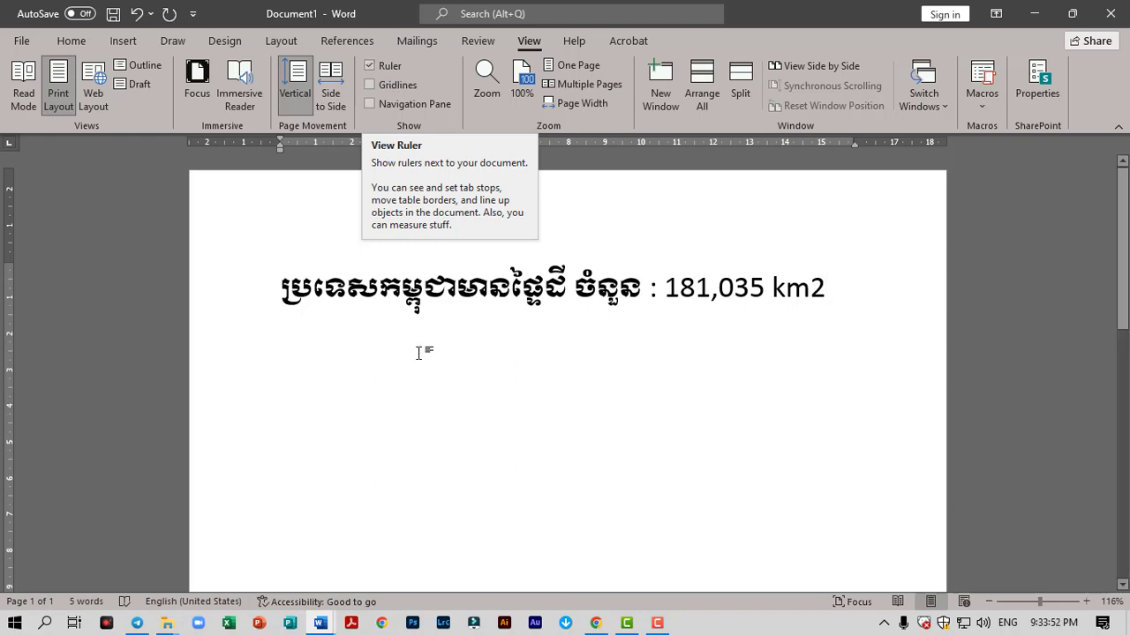
left_click(372, 66)
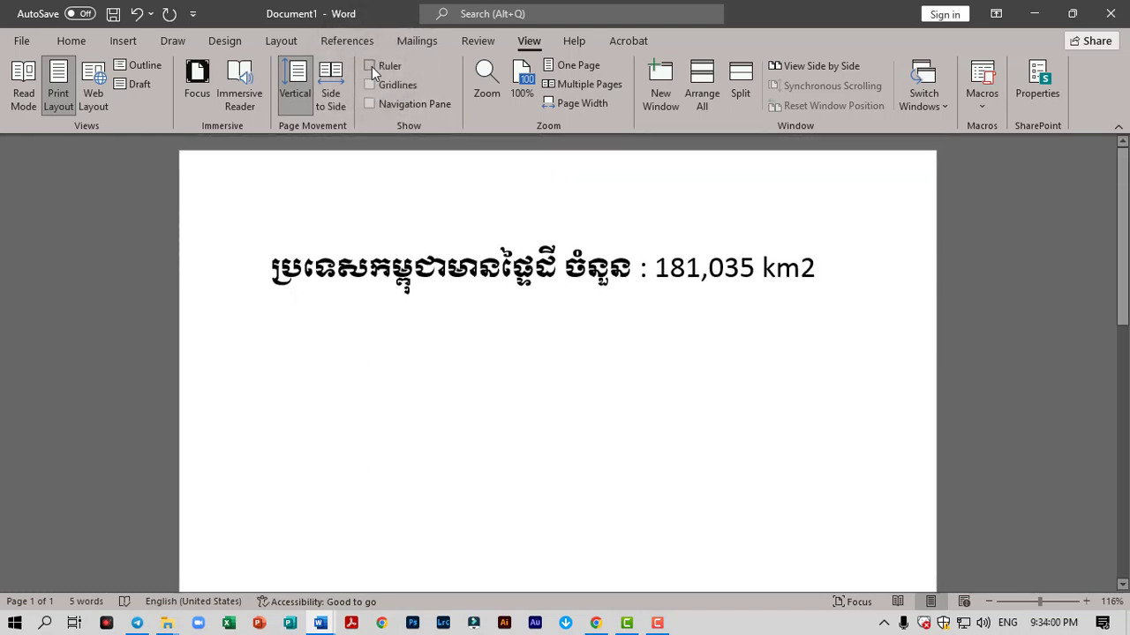
left_click(371, 66)
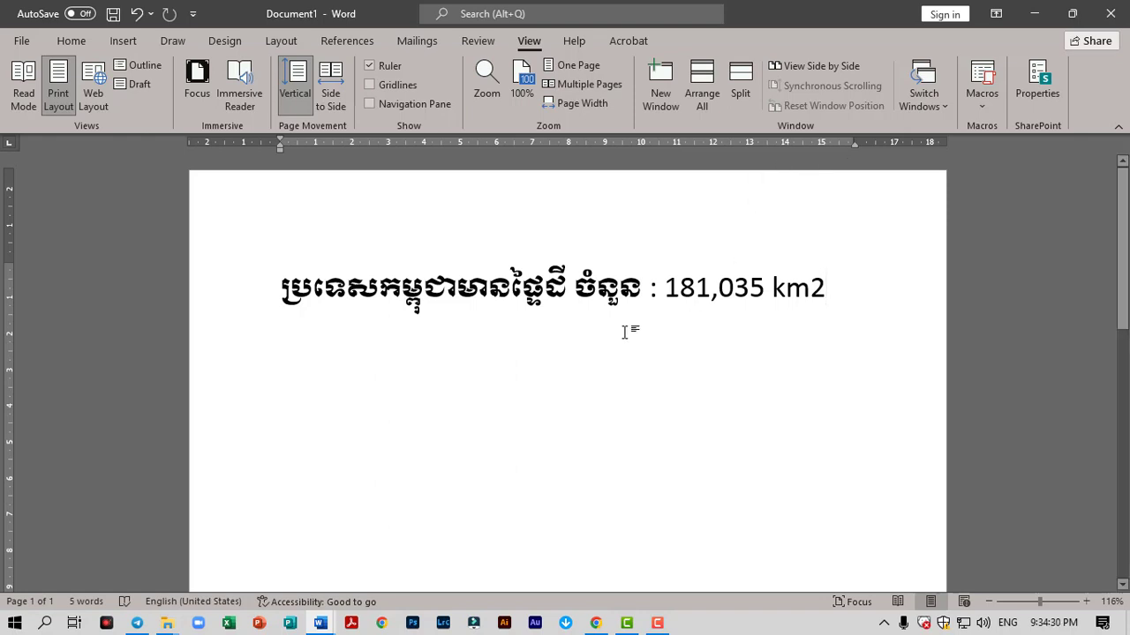
- Scroll through the page, then go to Word's File home screen
scroll(624, 332, "down", 2)
scroll(624, 331, "down", 2)
scroll(624, 332, "up", 4)
left_click(17, 40)
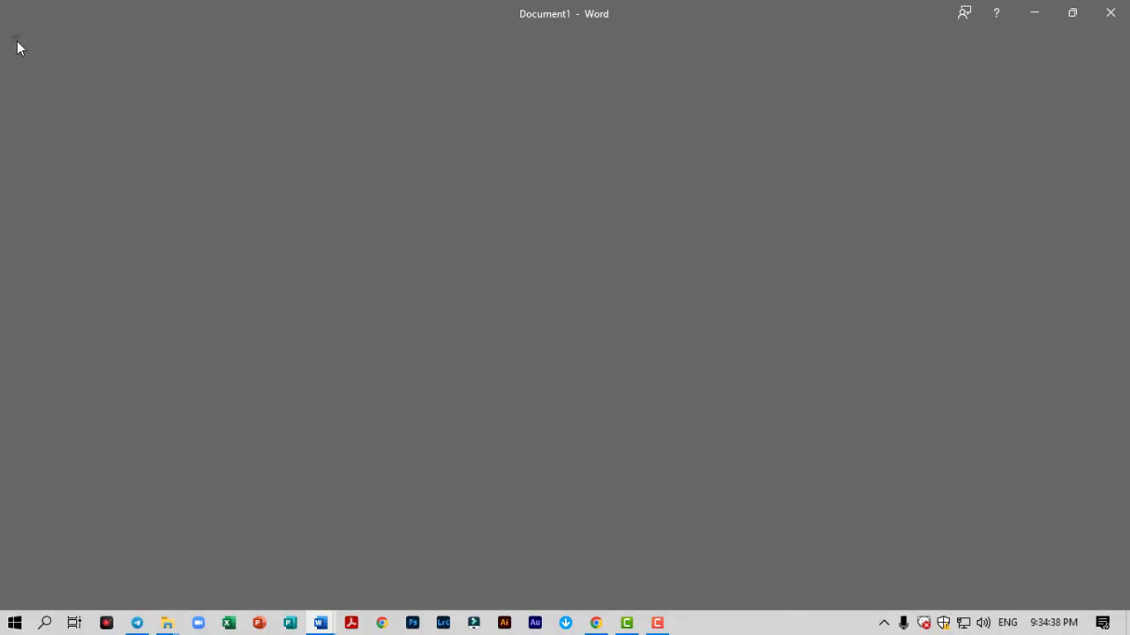
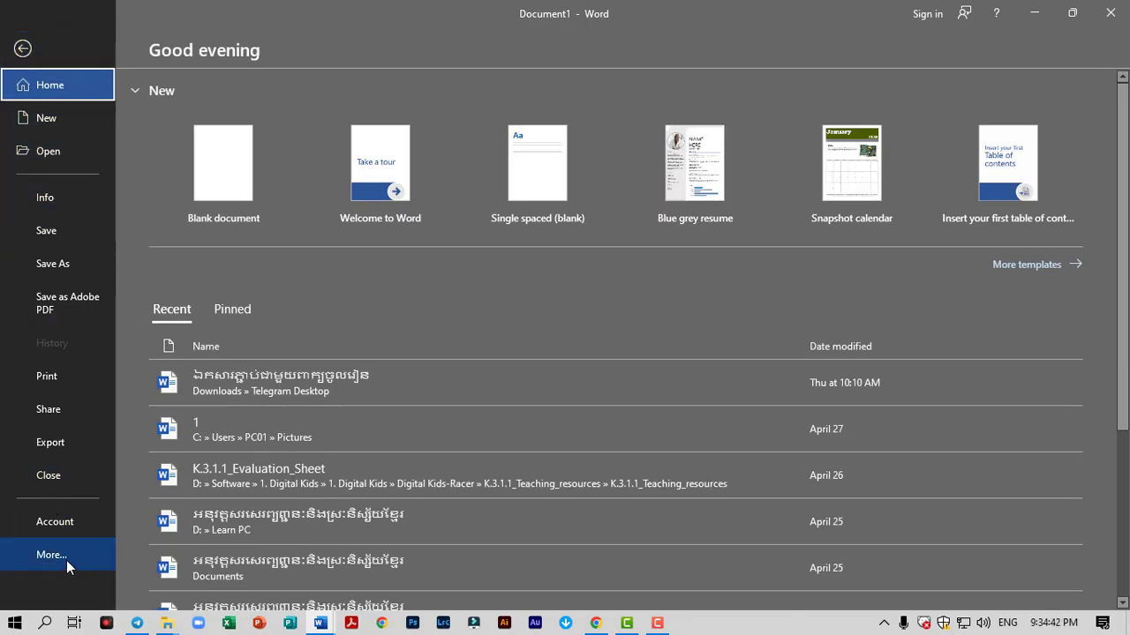
- Open Word Options from the File backstage's More commands, landing on the General page
left_click(68, 558)
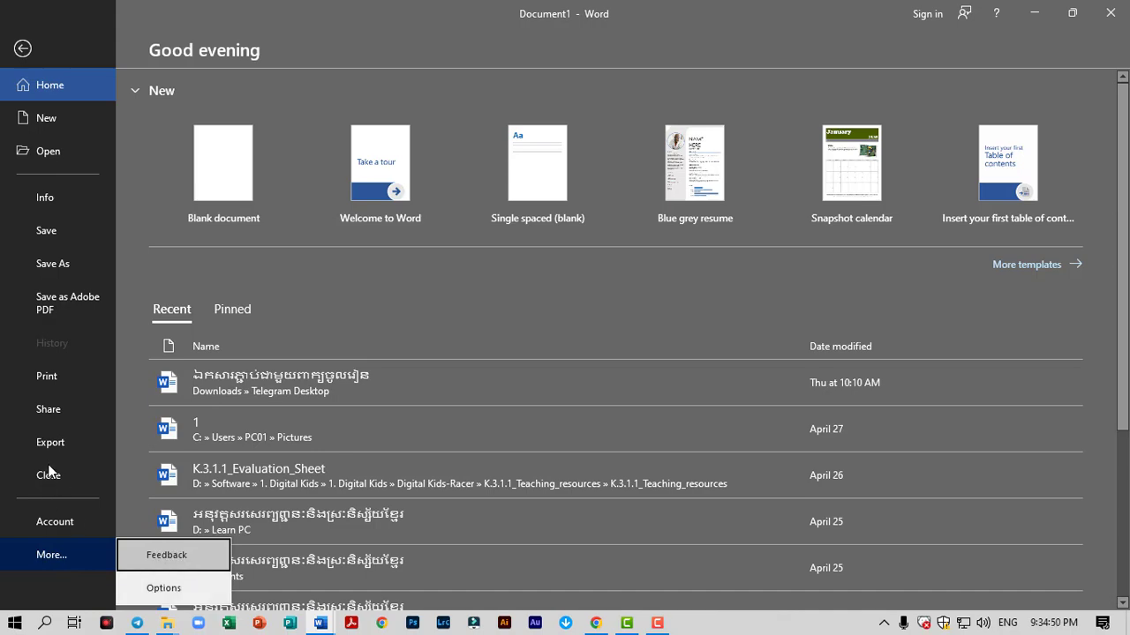
left_click(164, 589)
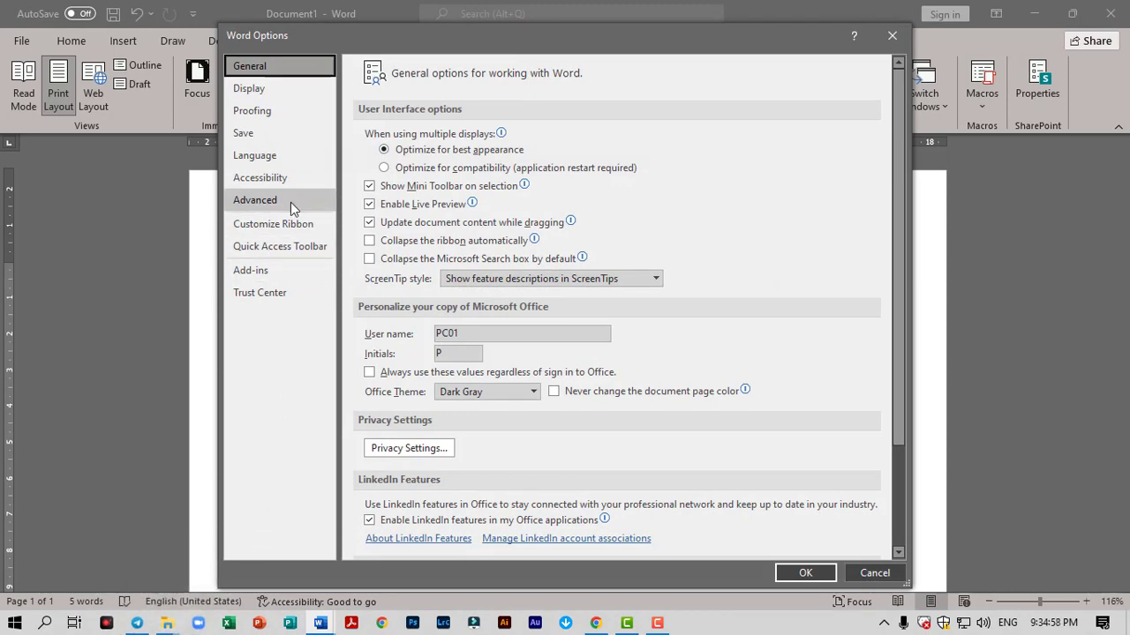
- In Advanced Display settings, keep measurement units as Centimeters and confirm with OK
left_click(290, 202)
scroll(587, 408, "down", 10)
scroll(587, 408, "down", 2)
scroll(587, 408, "down", 1)
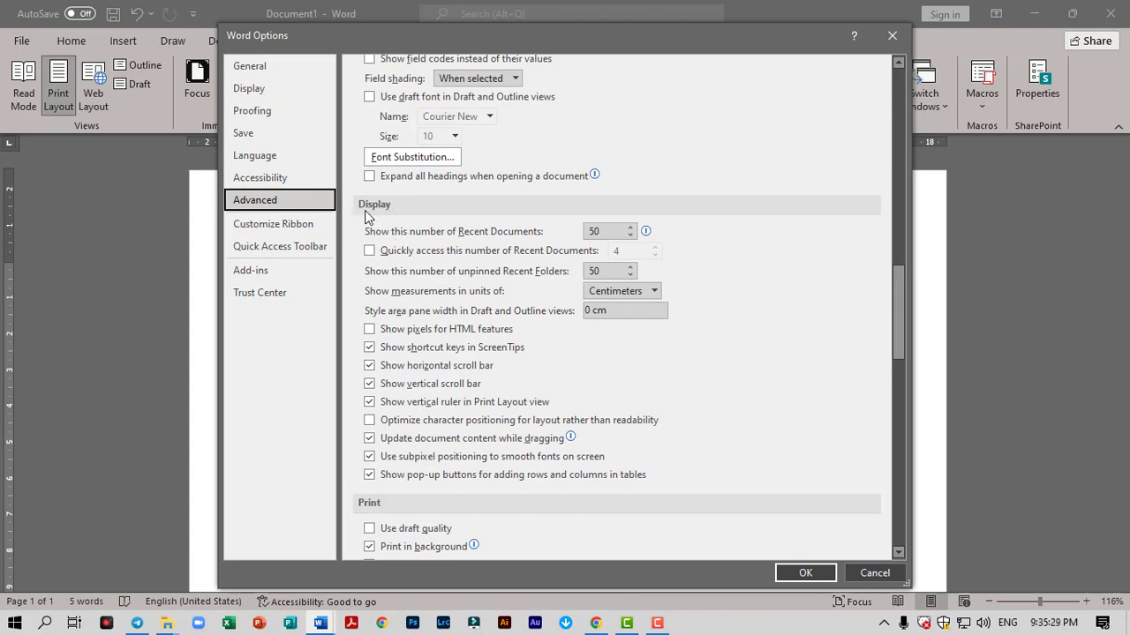
scroll(388, 176, "up", 4)
scroll(364, 133, "up", 2)
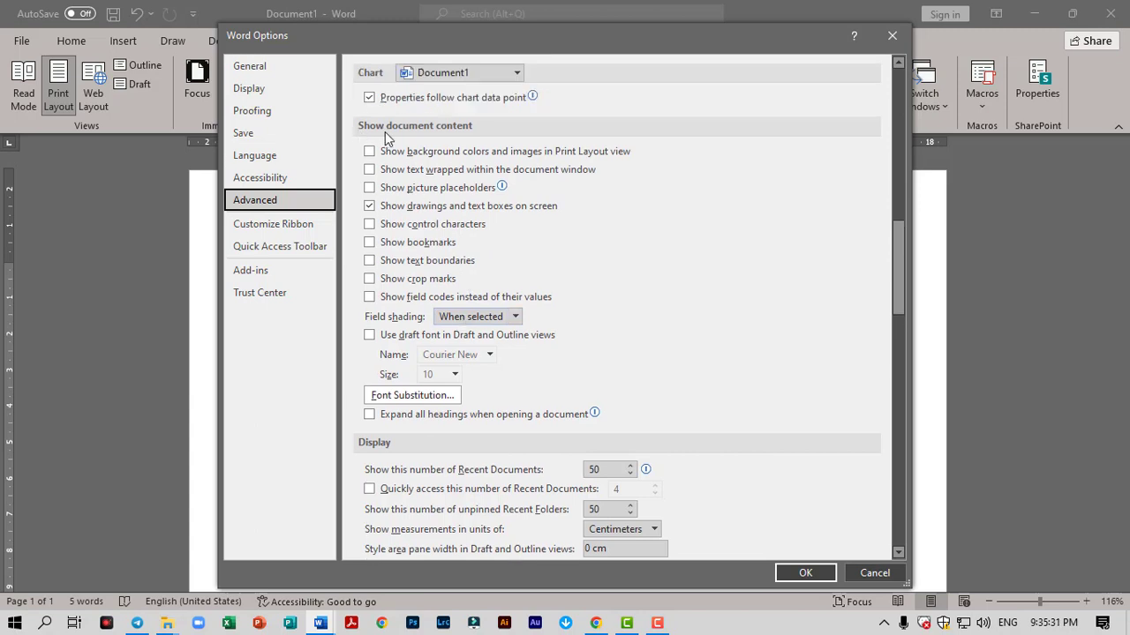
scroll(432, 155, "down", 2)
scroll(472, 200, "down", 2)
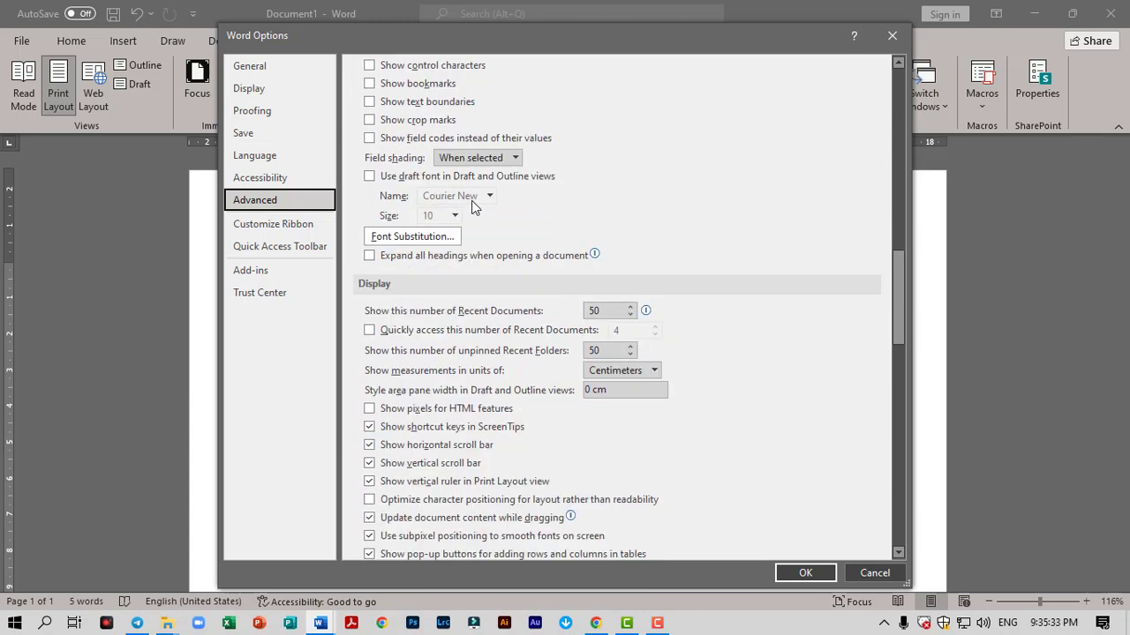
scroll(473, 285, "down", 3)
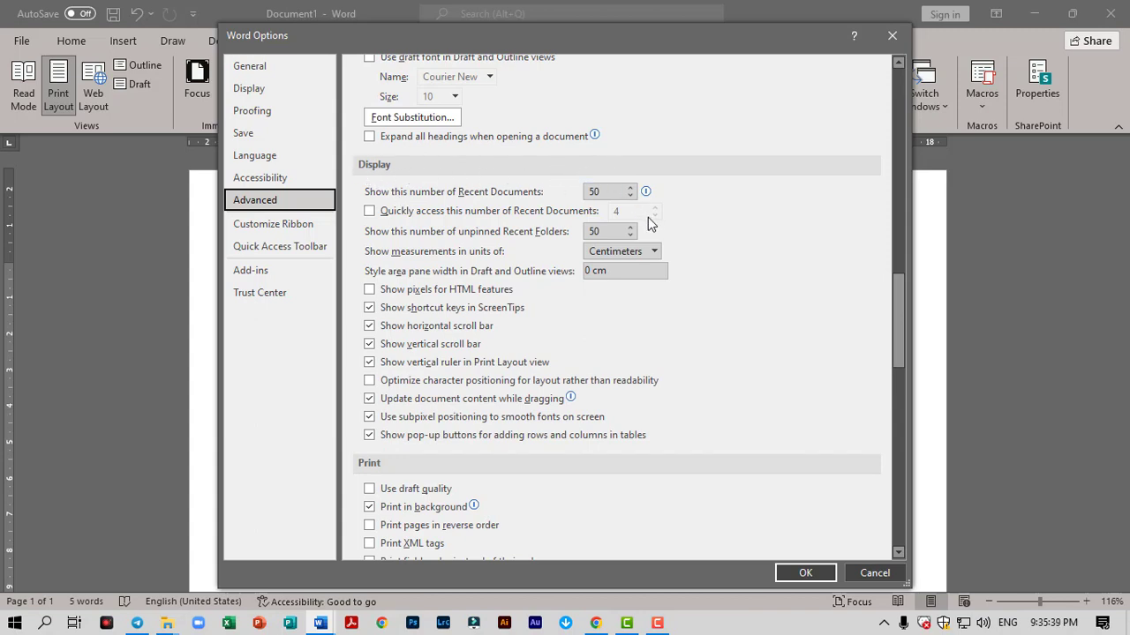
left_click(655, 251)
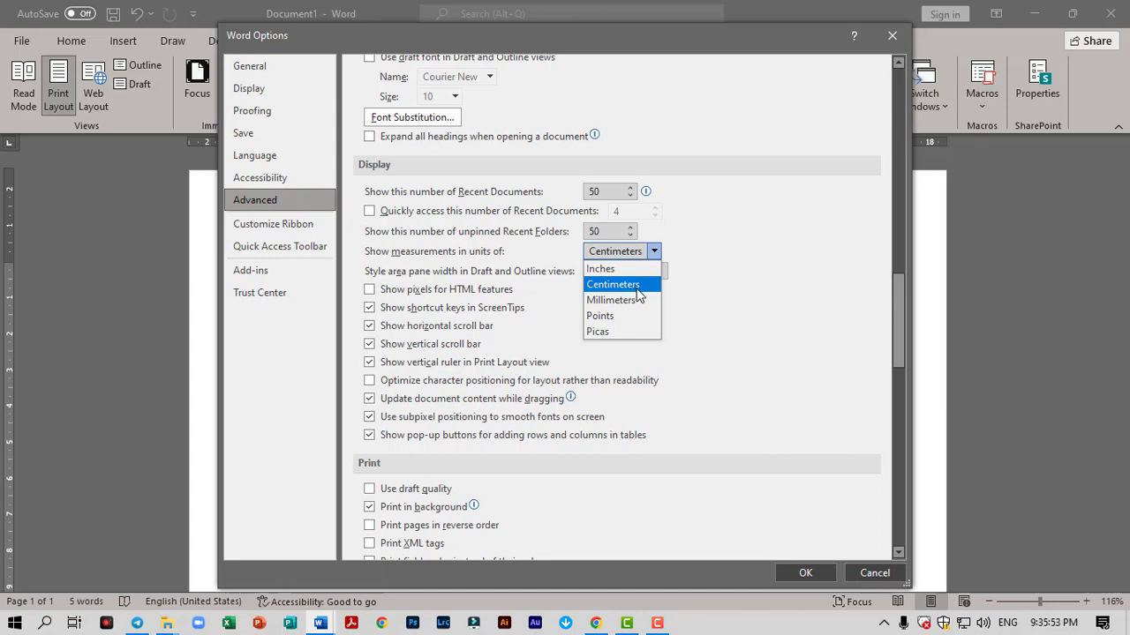
left_click(637, 288)
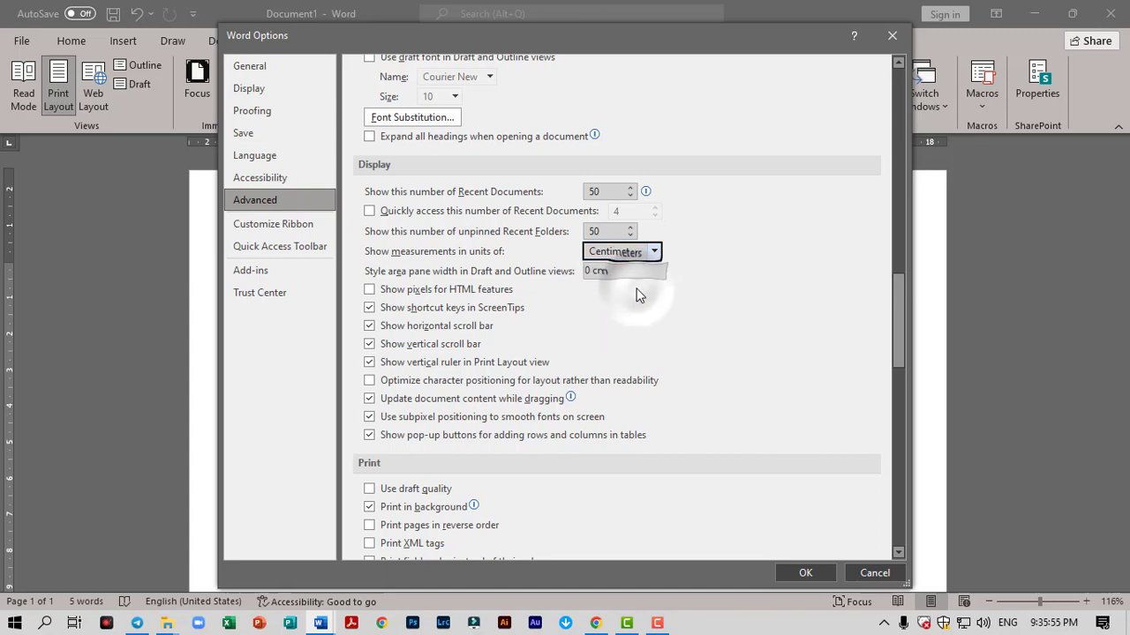
left_click(806, 573)
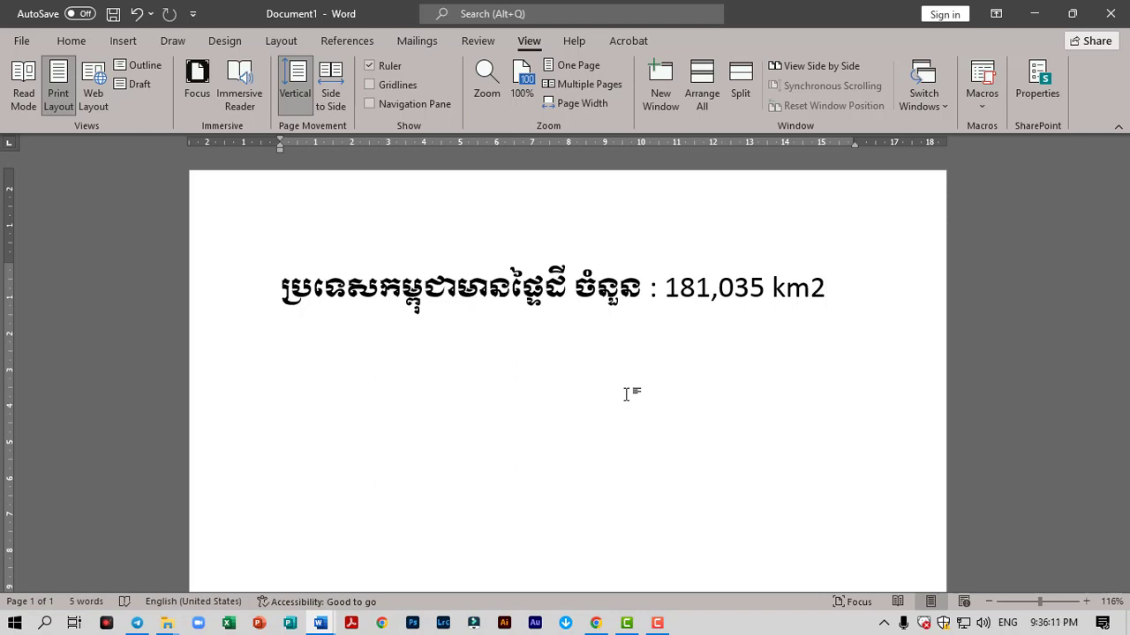
- Preview the A4 printout, then select the whole Khmer line ending in 181,035 km2
key("ctrl+p")
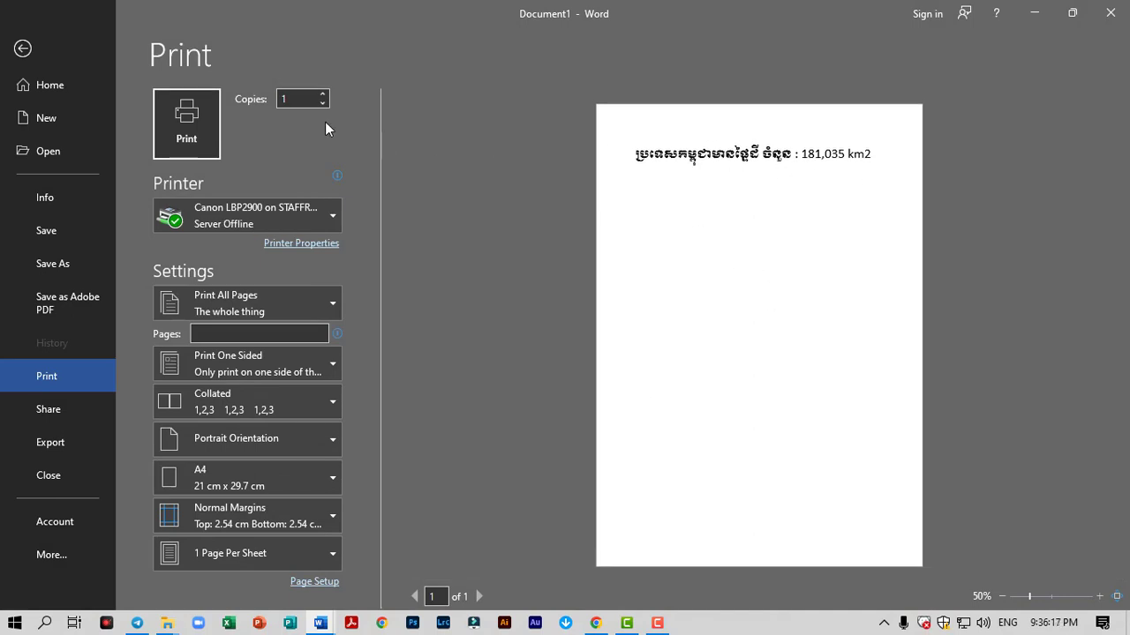
left_click(21, 51)
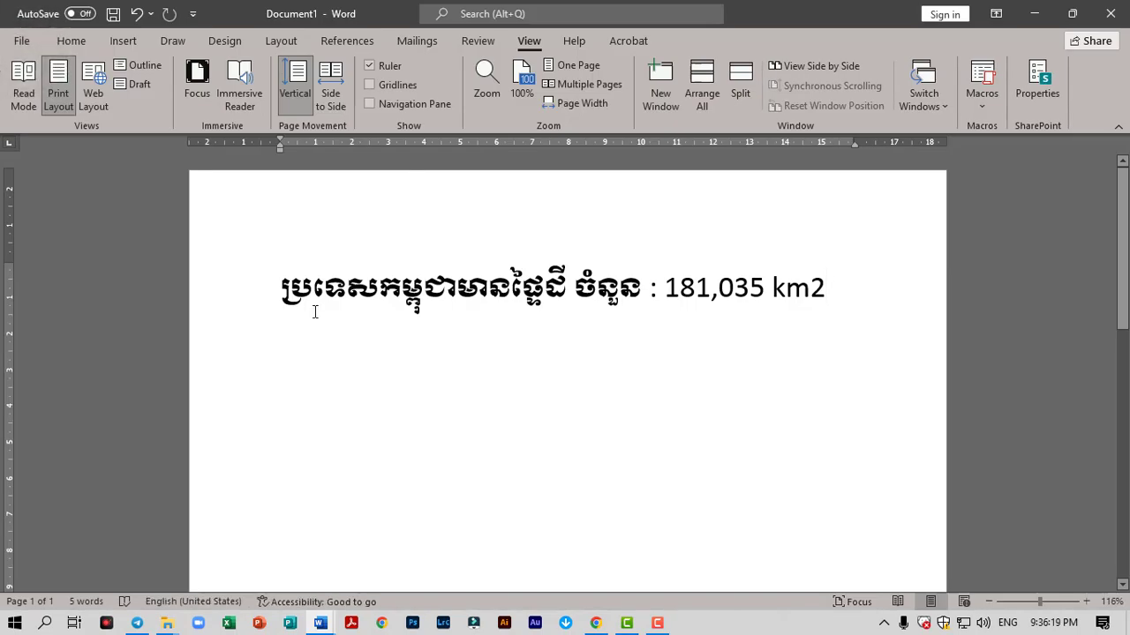
left_click(281, 289)
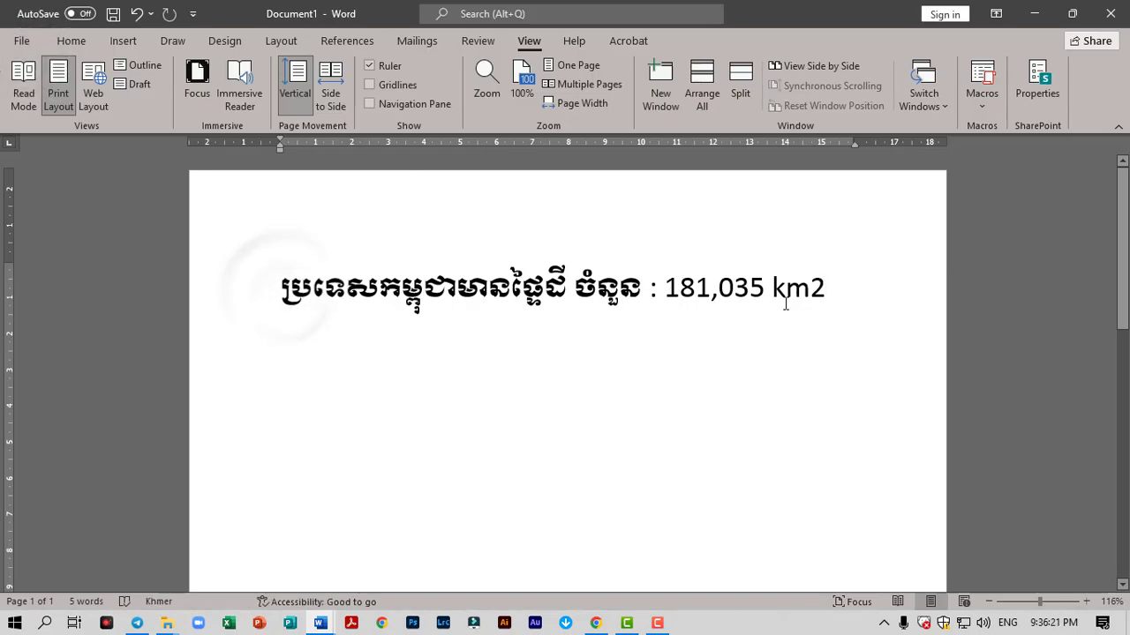
left_click(665, 289)
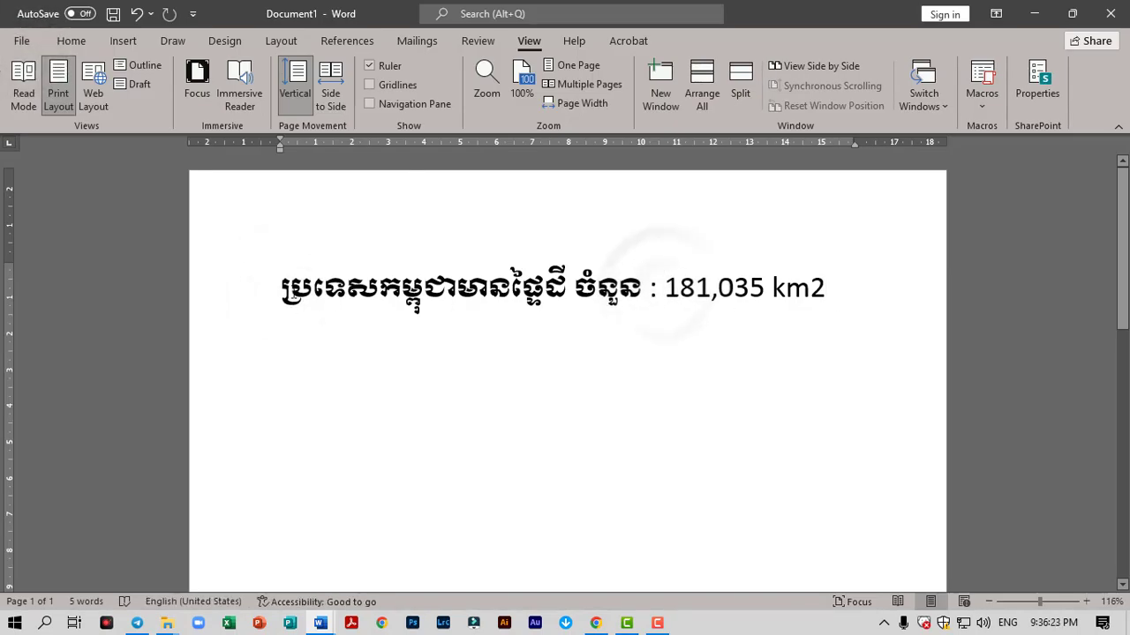
left_click(281, 290)
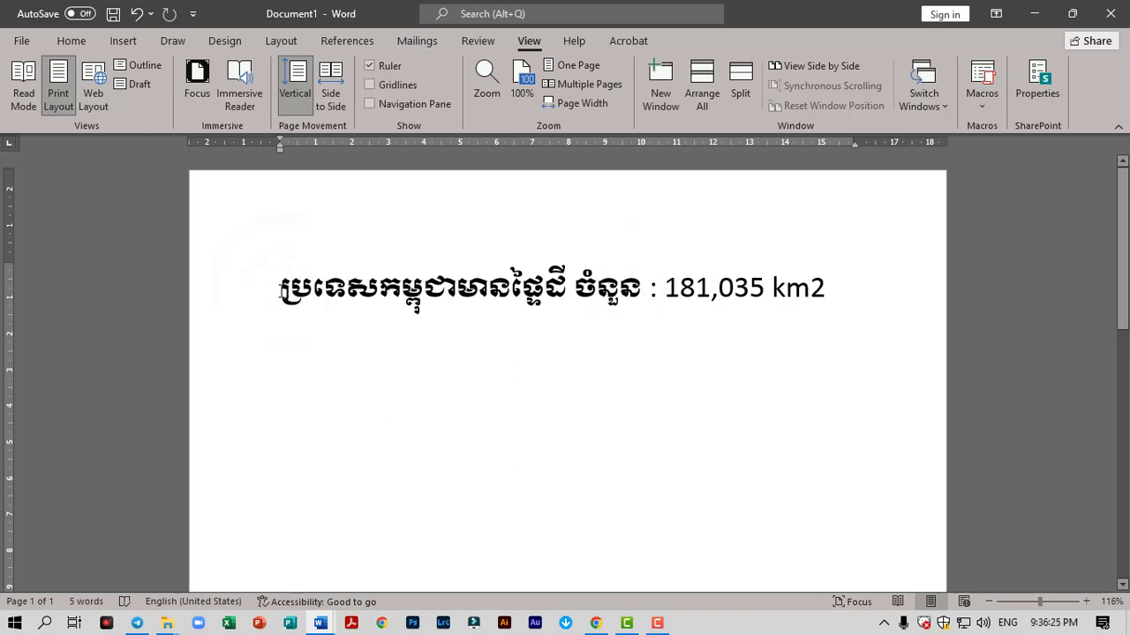
mouse_move(281, 291)
left_mouse_down()
mouse_move(679, 297)
mouse_move(839, 284)
left_mouse_up()
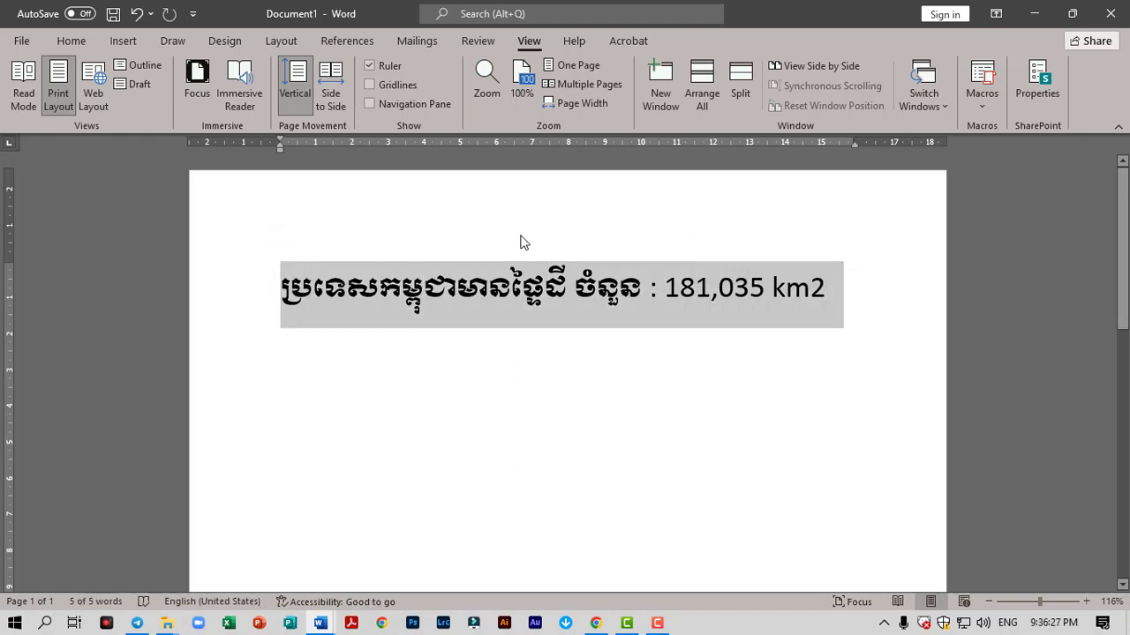
left_click(84, 43)
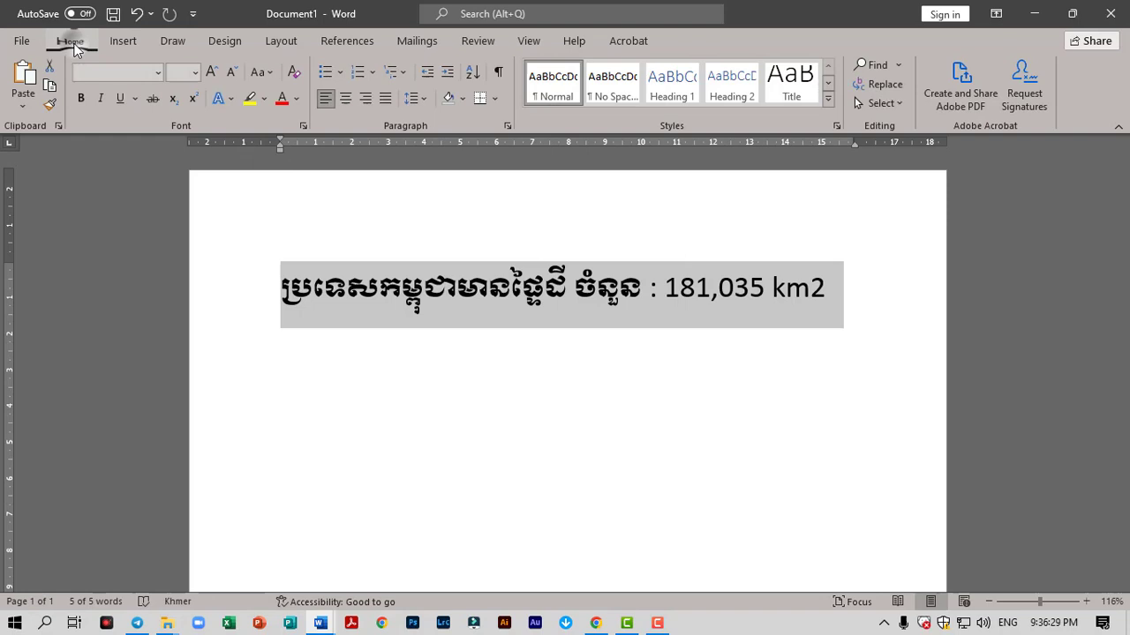
left_click(217, 70)
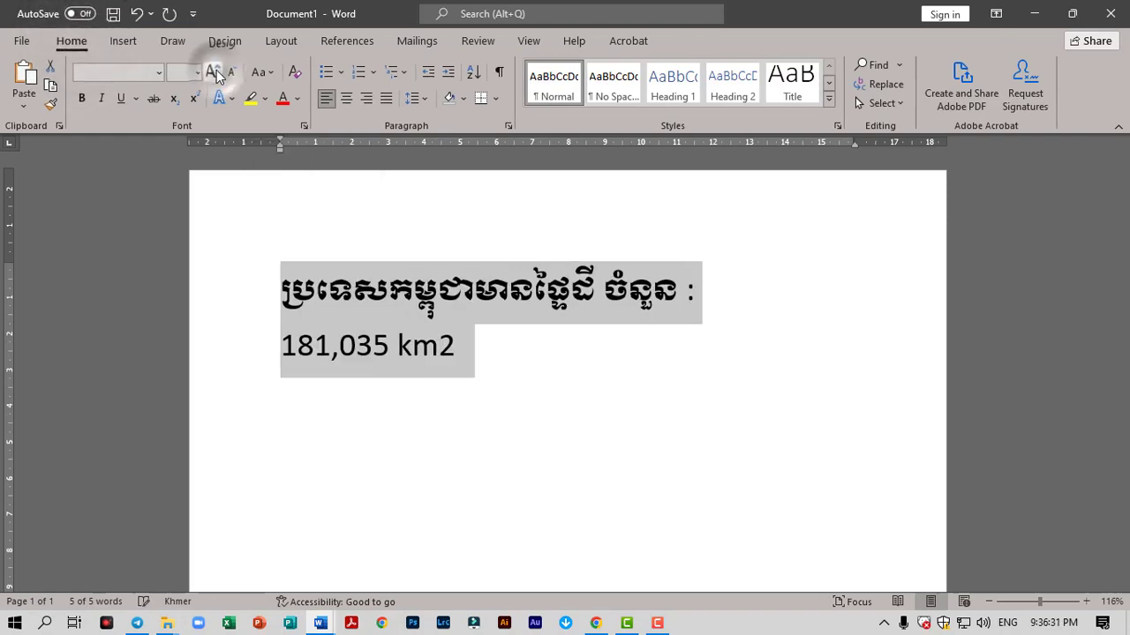
left_click(491, 357)
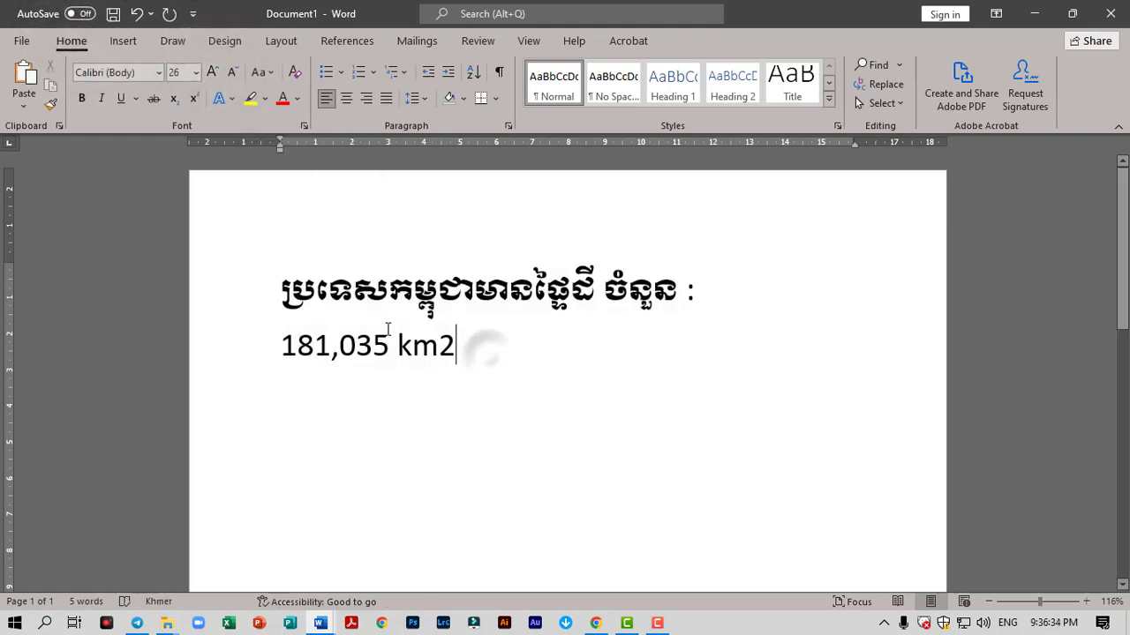
left_click(280, 295)
left_click(466, 353, "shift")
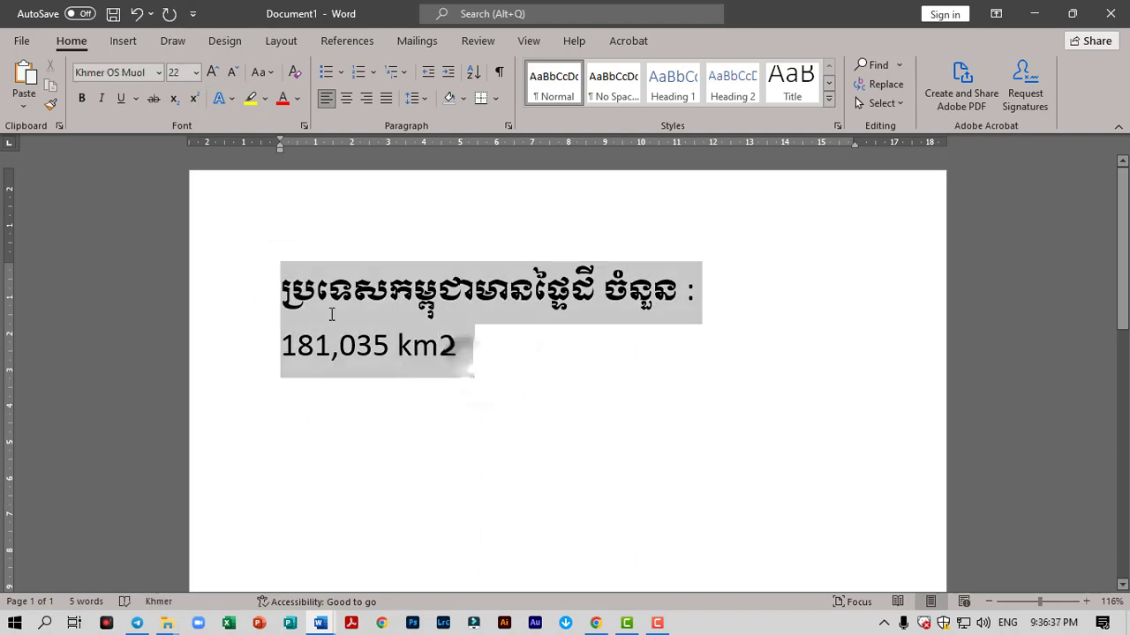
left_click(281, 295)
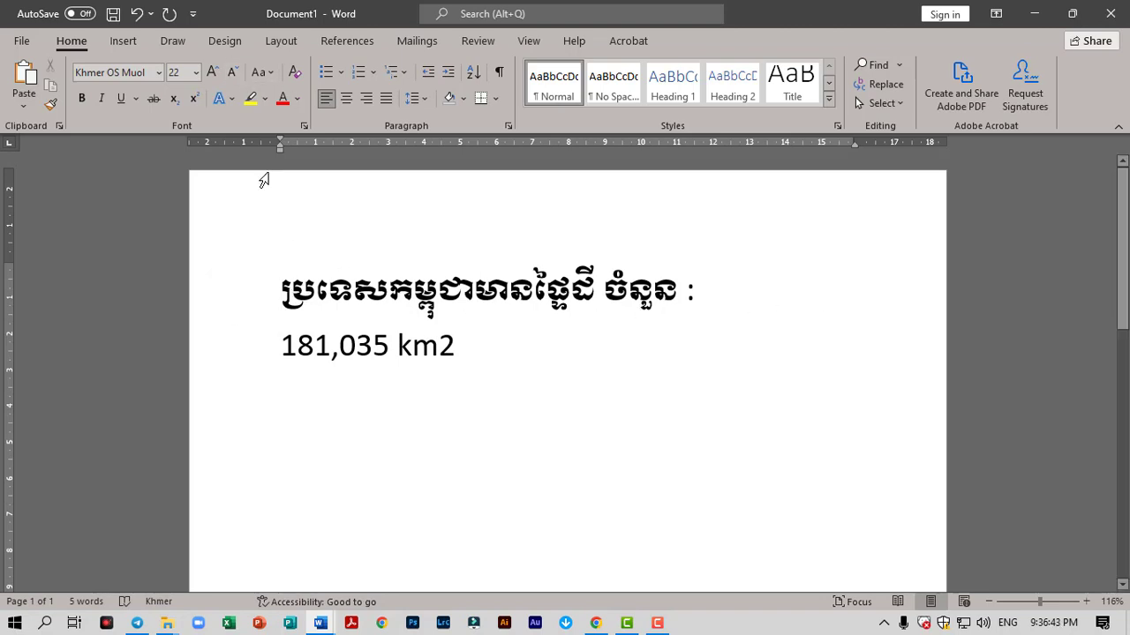
- Compare Narrow and Wide margin presets, settling on Narrow for the page
left_click(276, 42)
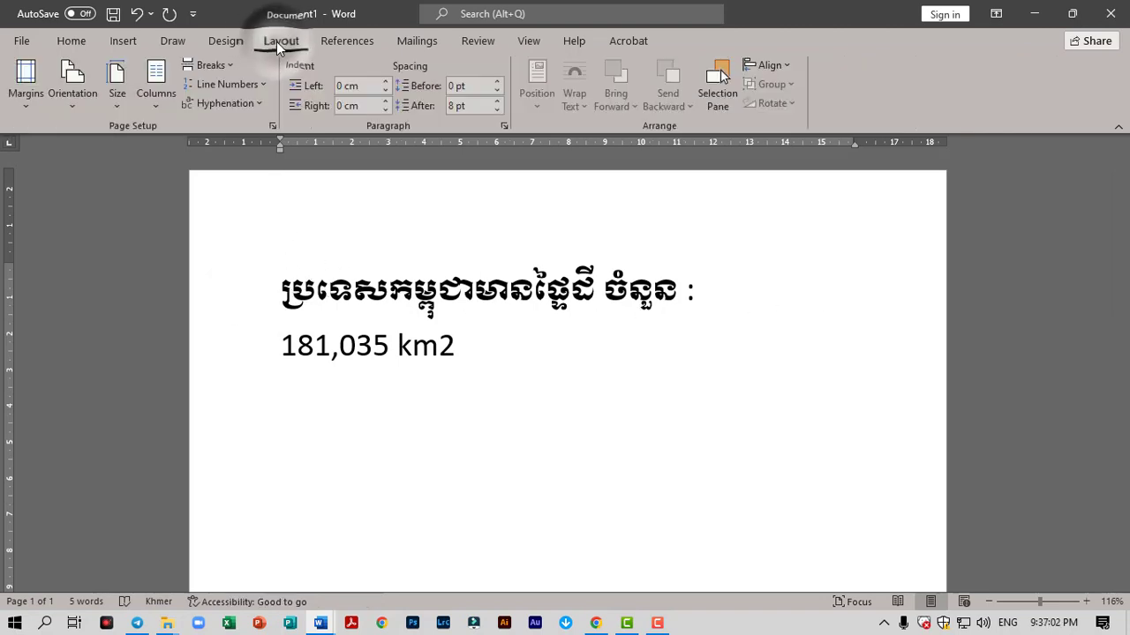
left_click(26, 104)
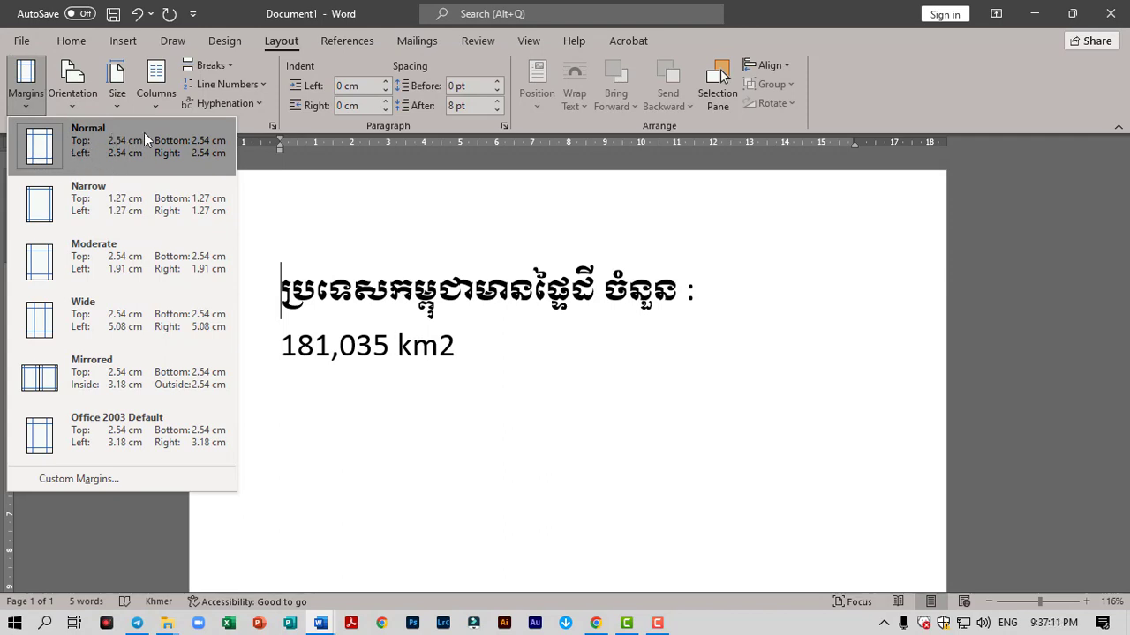
left_click(76, 211)
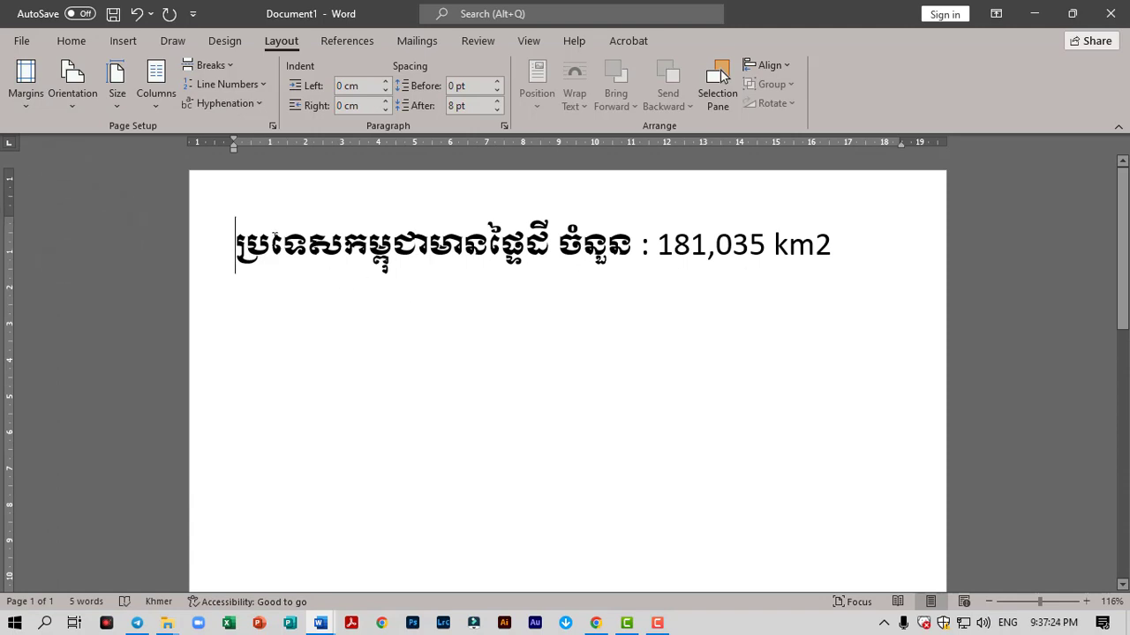
left_click(27, 98)
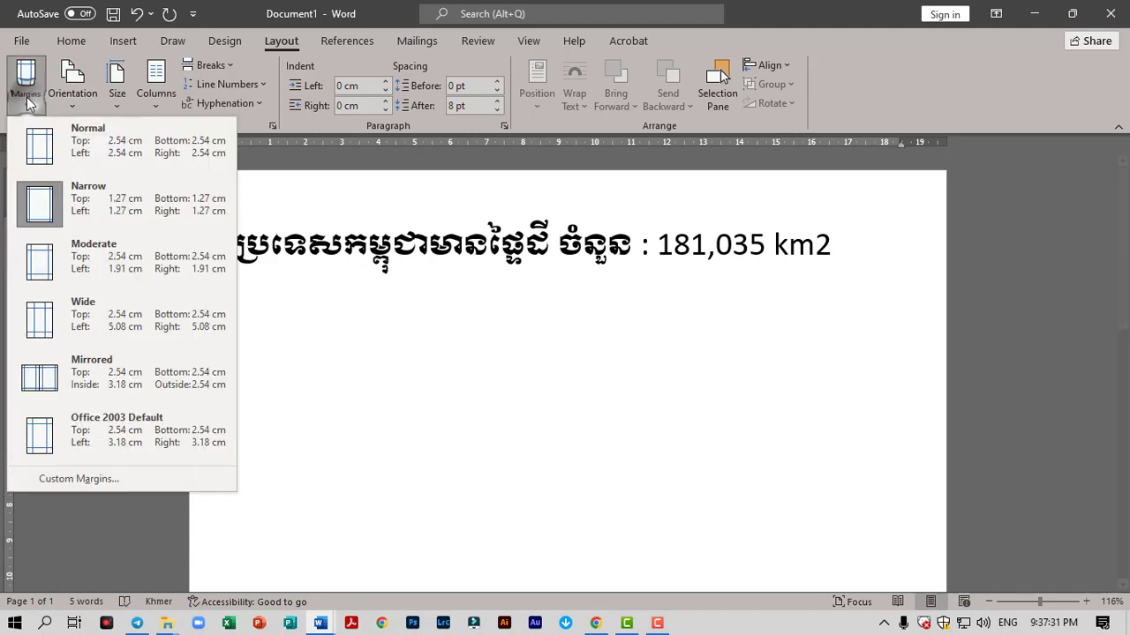
left_click(87, 337)
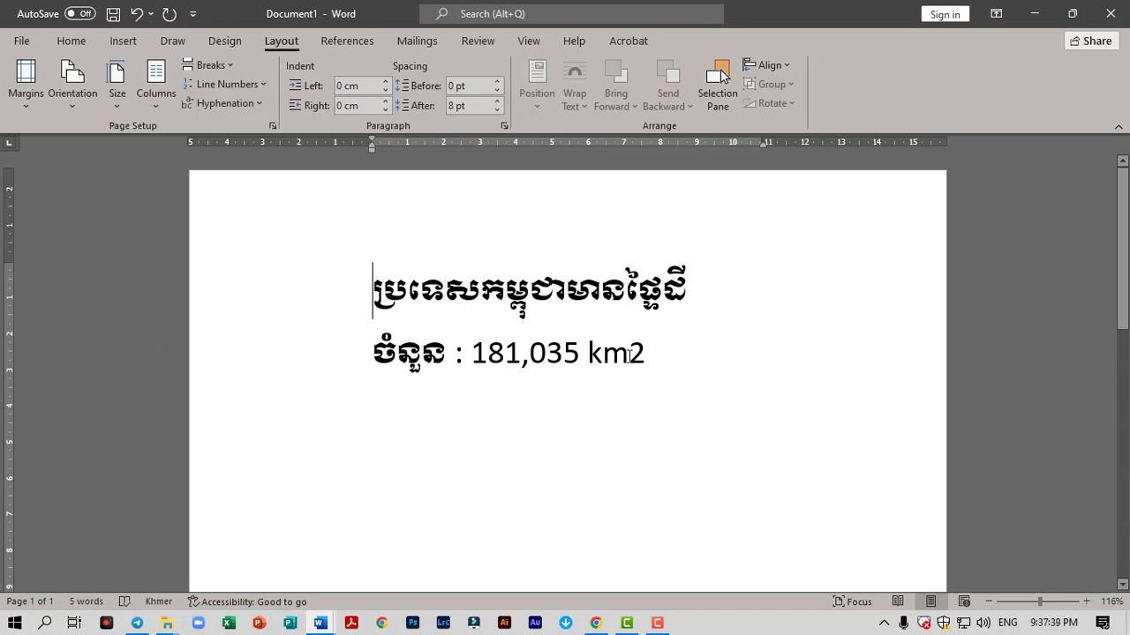
left_click(26, 103)
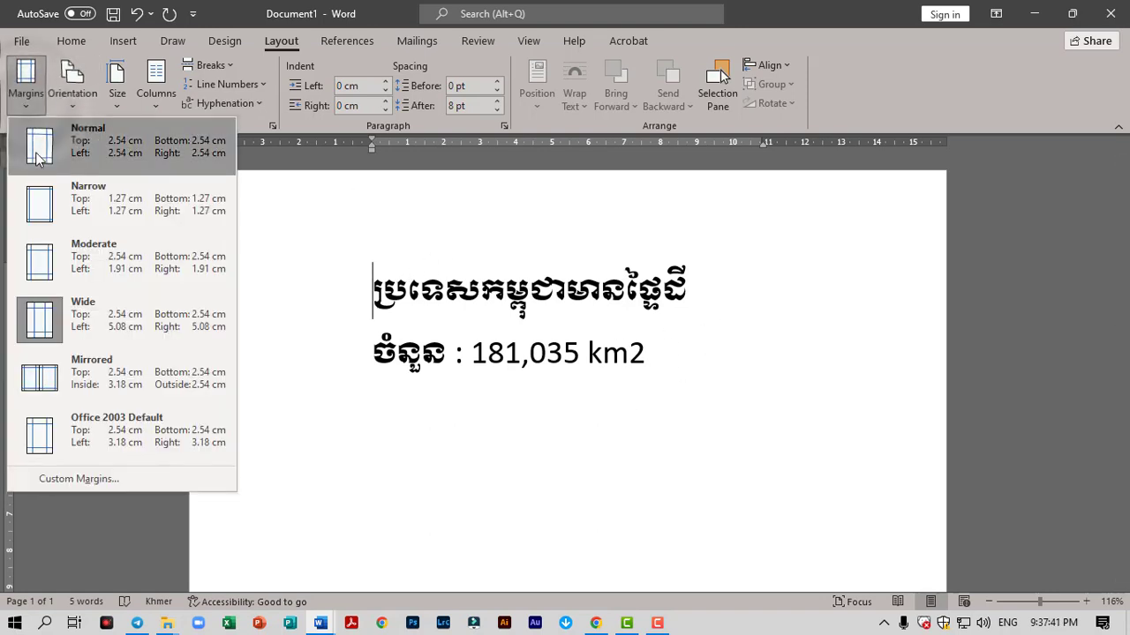
left_click(139, 214)
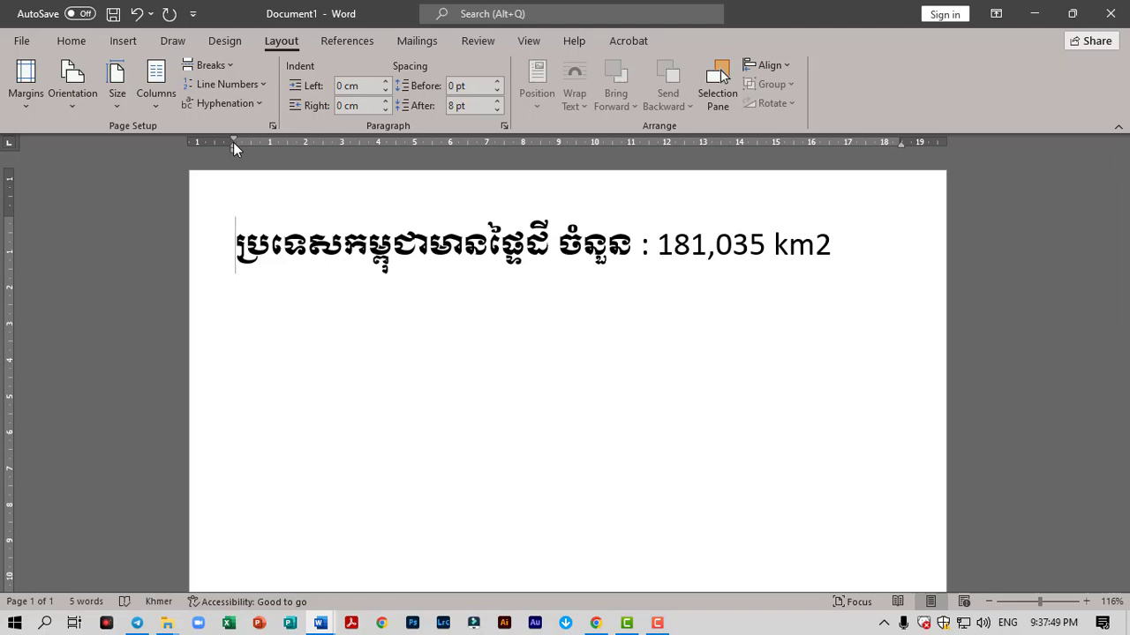
- Set the Khmer line's left indent to −1 cm and verify it prints on one line
left_click_drag(233, 147, 197, 146)
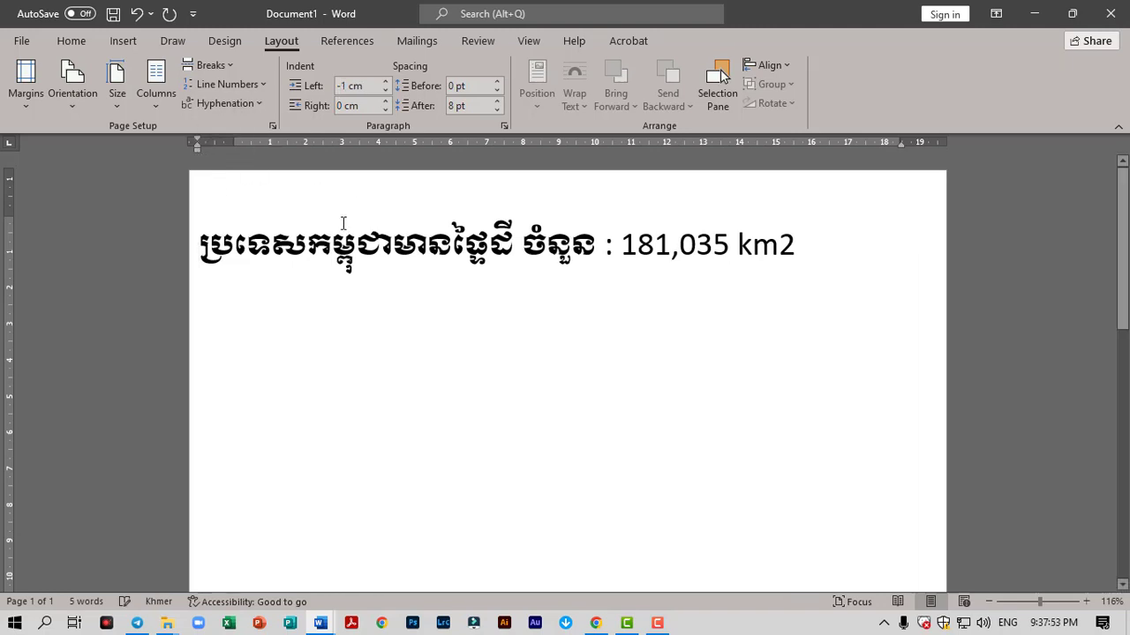
key("ctrl+p")
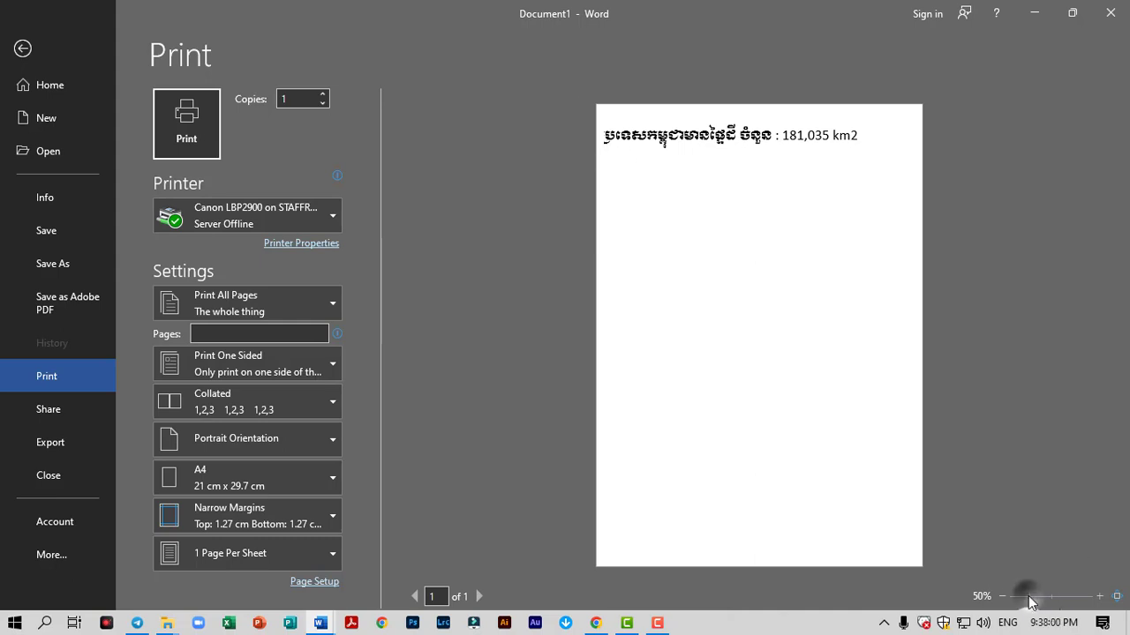
left_click_drag(1029, 600, 1034, 602)
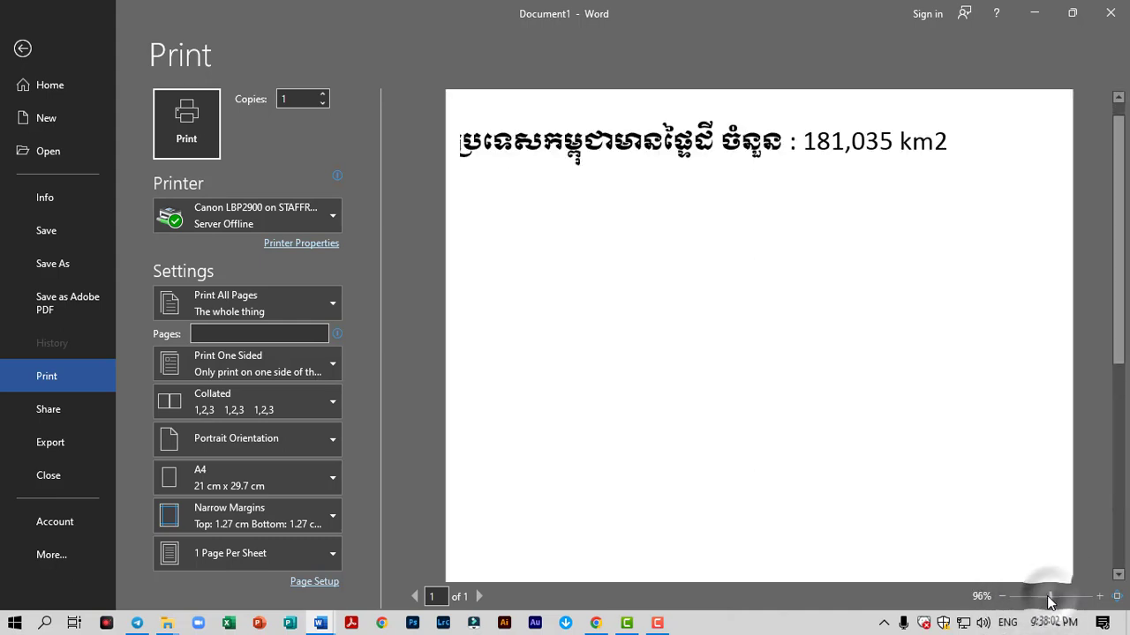
left_click(24, 50)
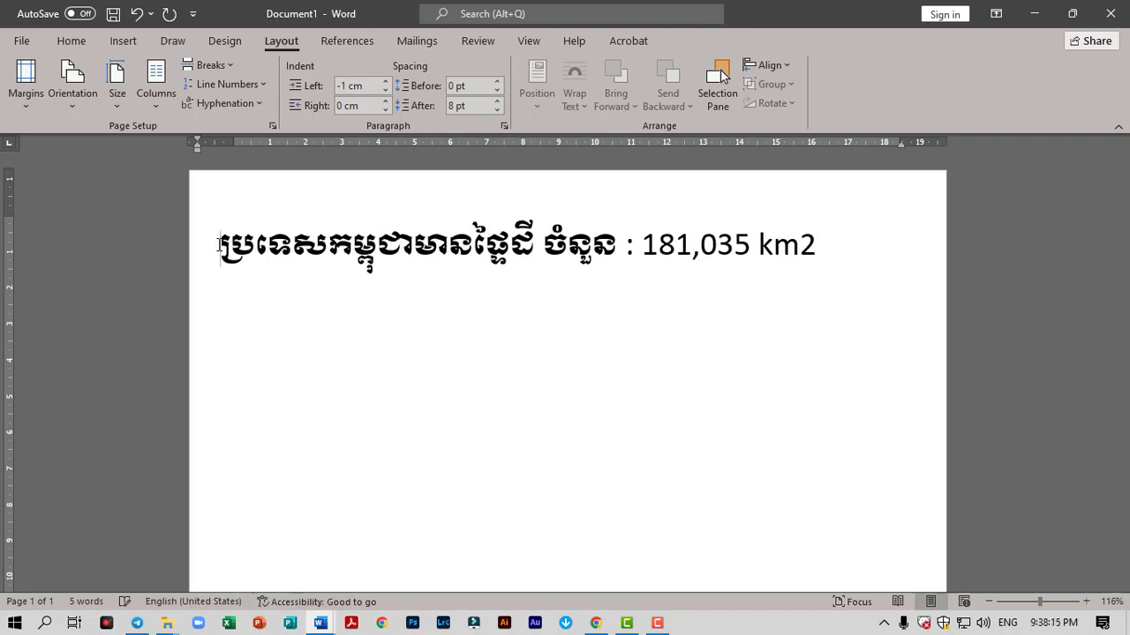
key("ctrl+p")
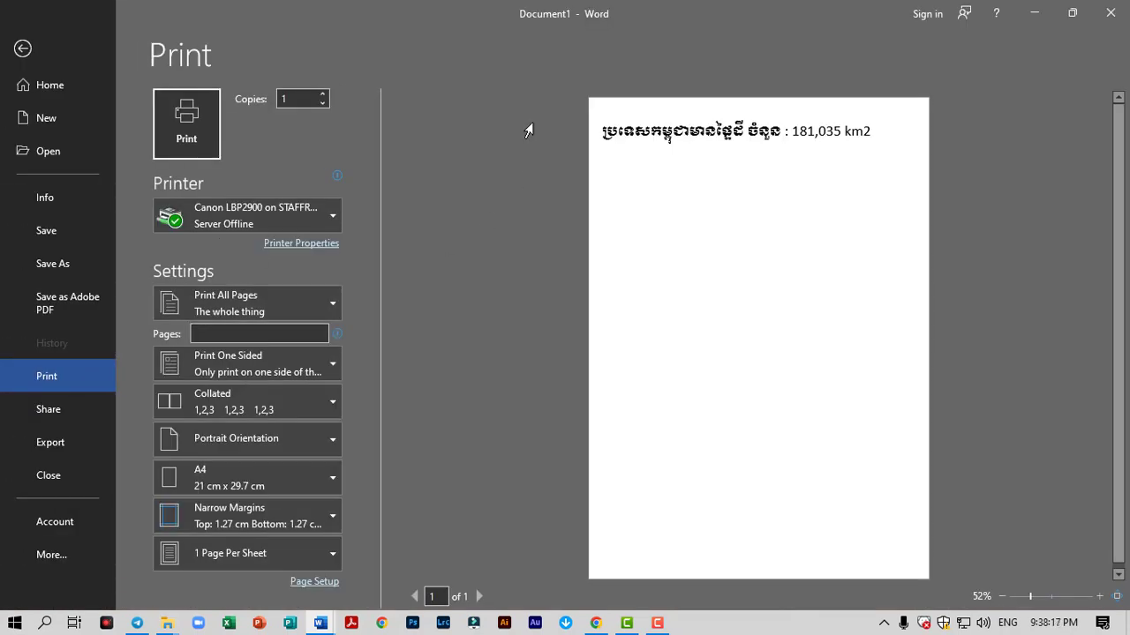
left_click(24, 48)
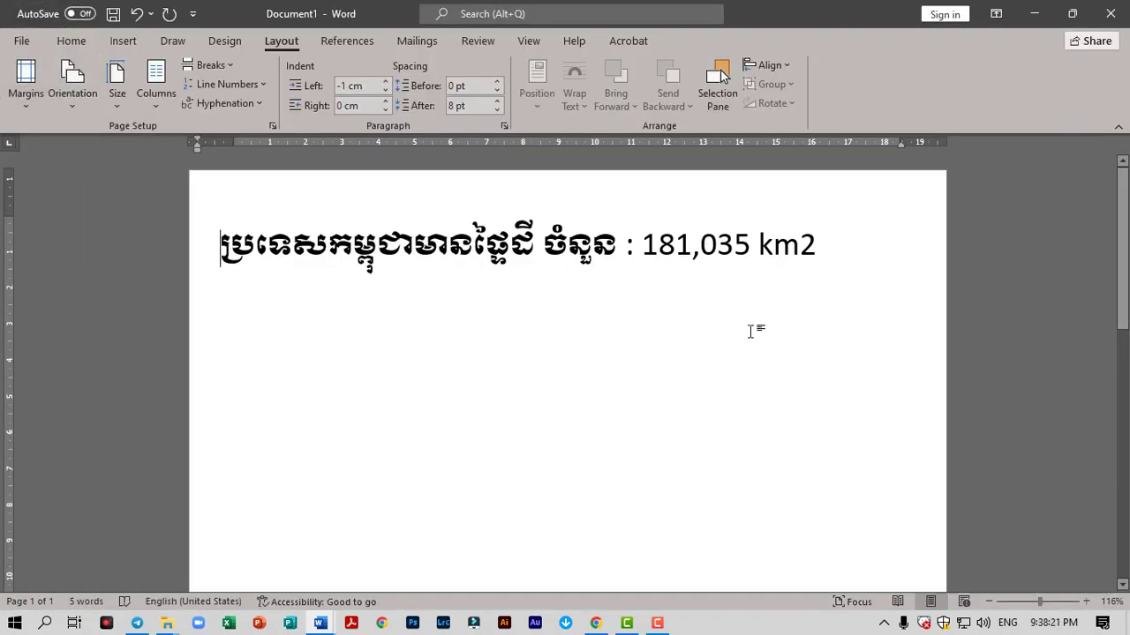
scroll(757, 344, "down", 3)
scroll(758, 347, "up", 3)
scroll(518, 296, "down", 2)
scroll(518, 297, "down", 1)
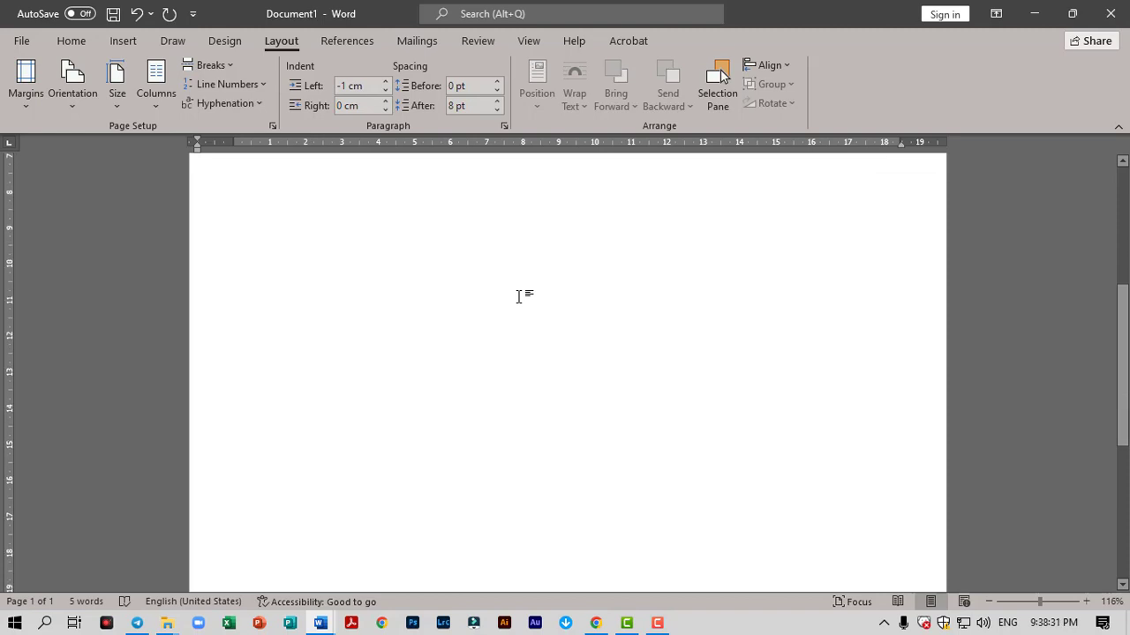
scroll(518, 297, "up", 3)
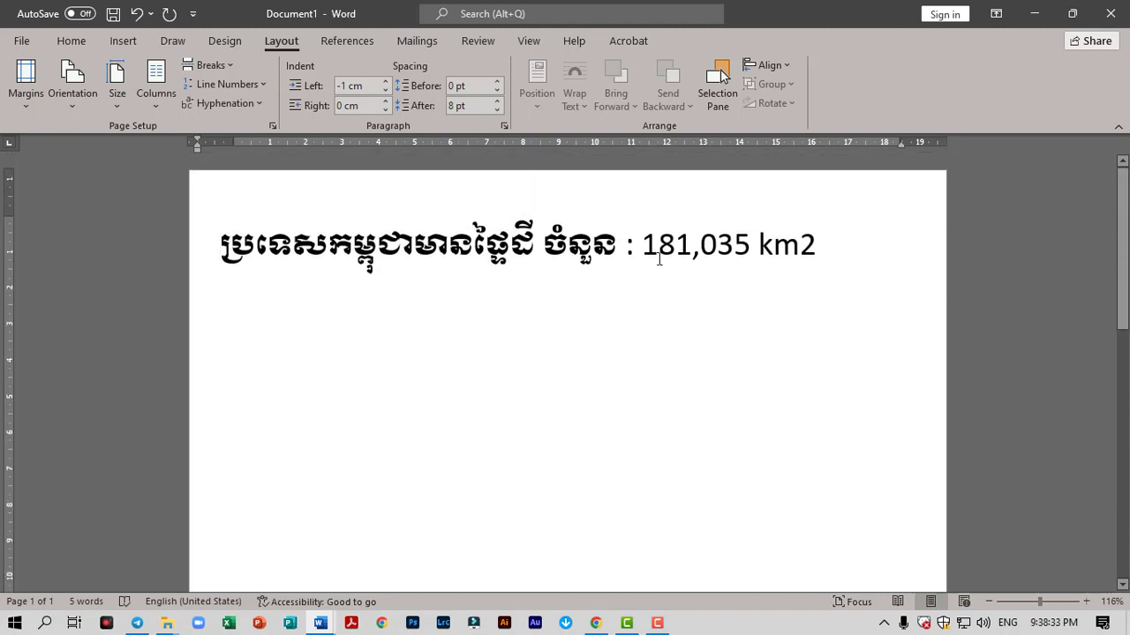
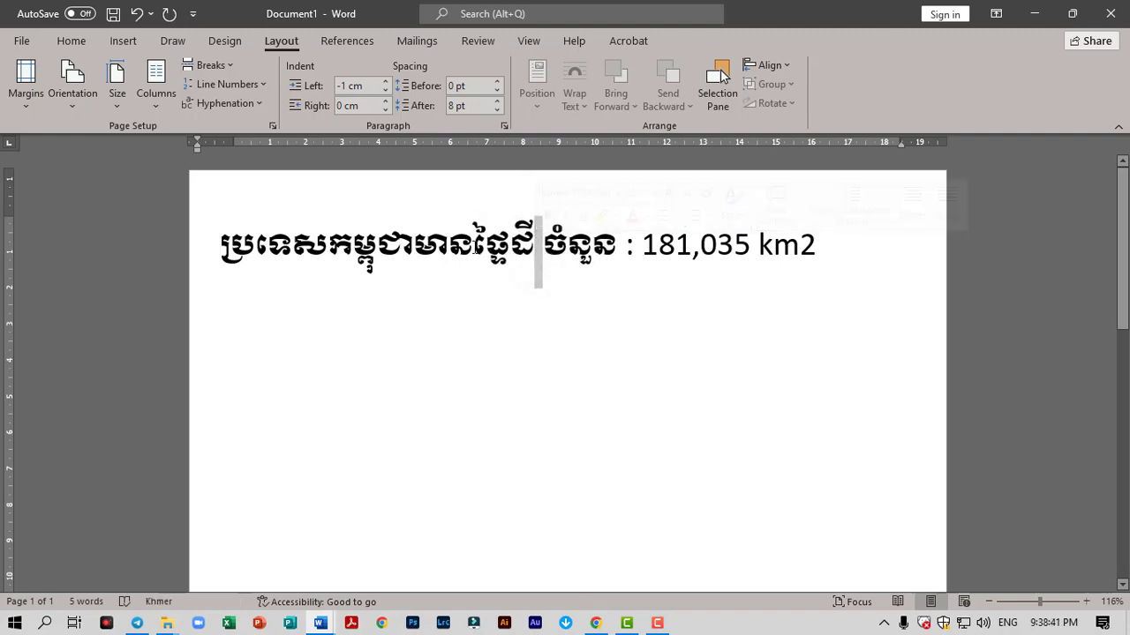
- Separate ដី from ចំនួន with a space, then place the cursor after '181,035 km2'
left_click(450, 244)
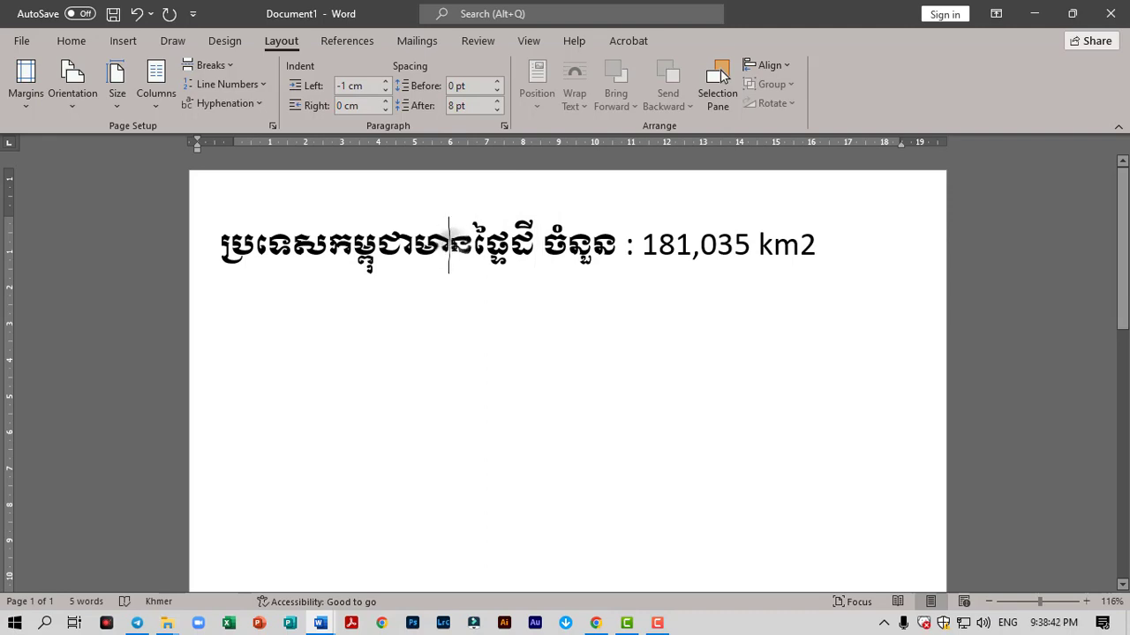
left_click(830, 250)
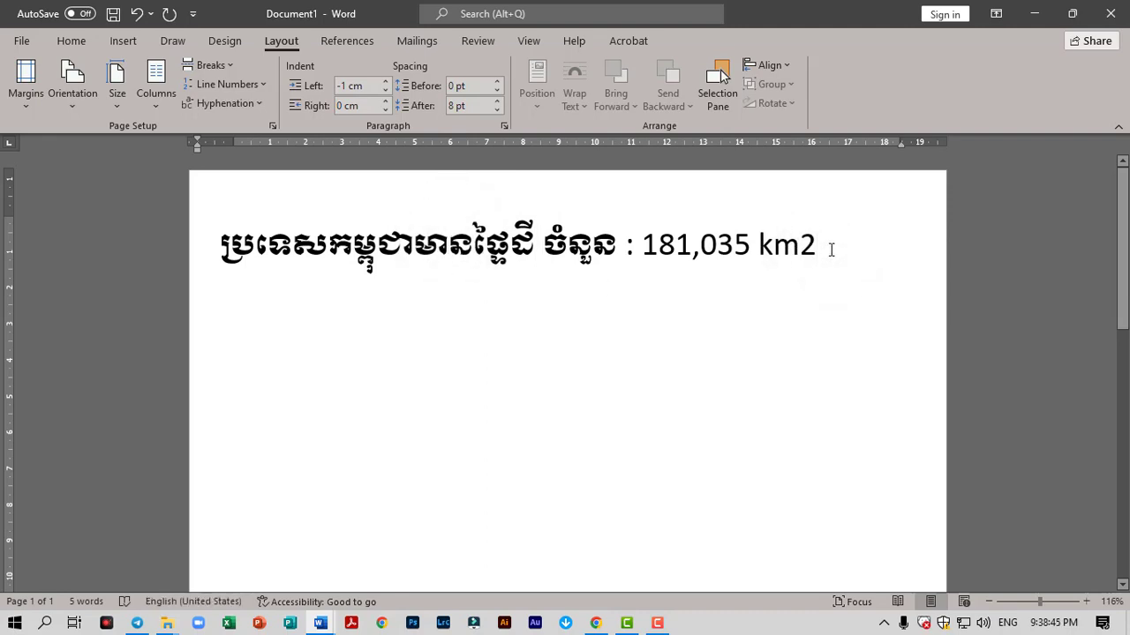